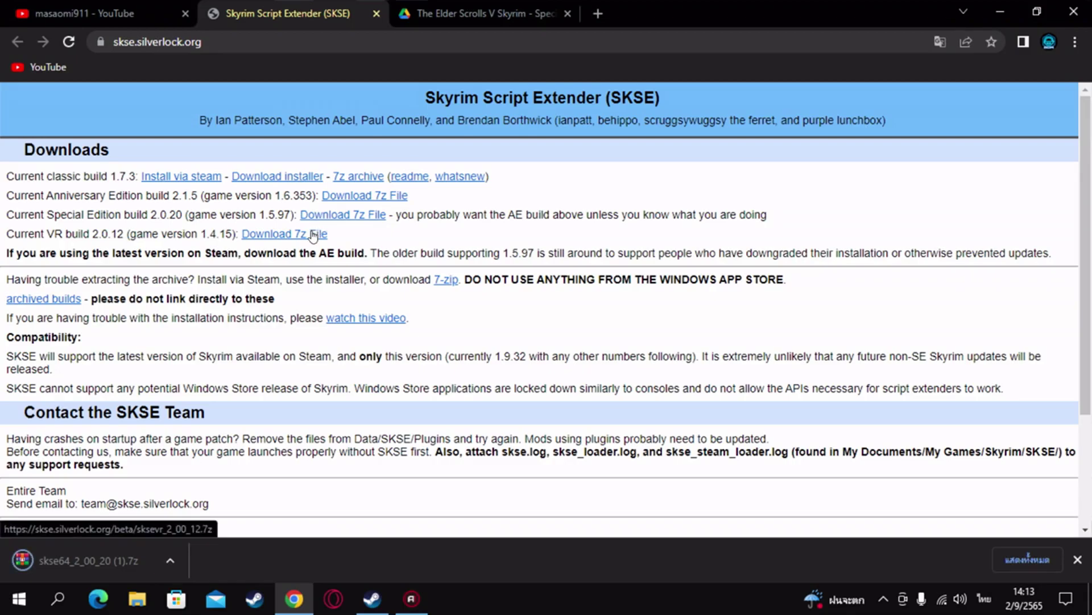
- Download "The Elder Scrolls V Skyrim - Special EditionAE- THAI-UPDAT.7z" from Google Drive, continuing without the virus scan
left_click(446, 8)
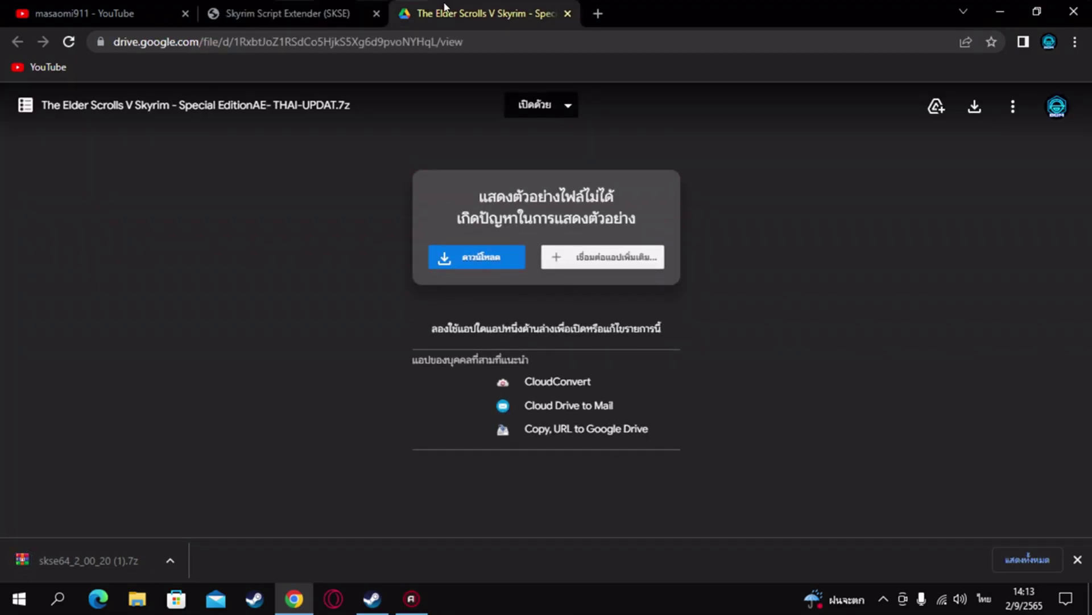
left_click(490, 262)
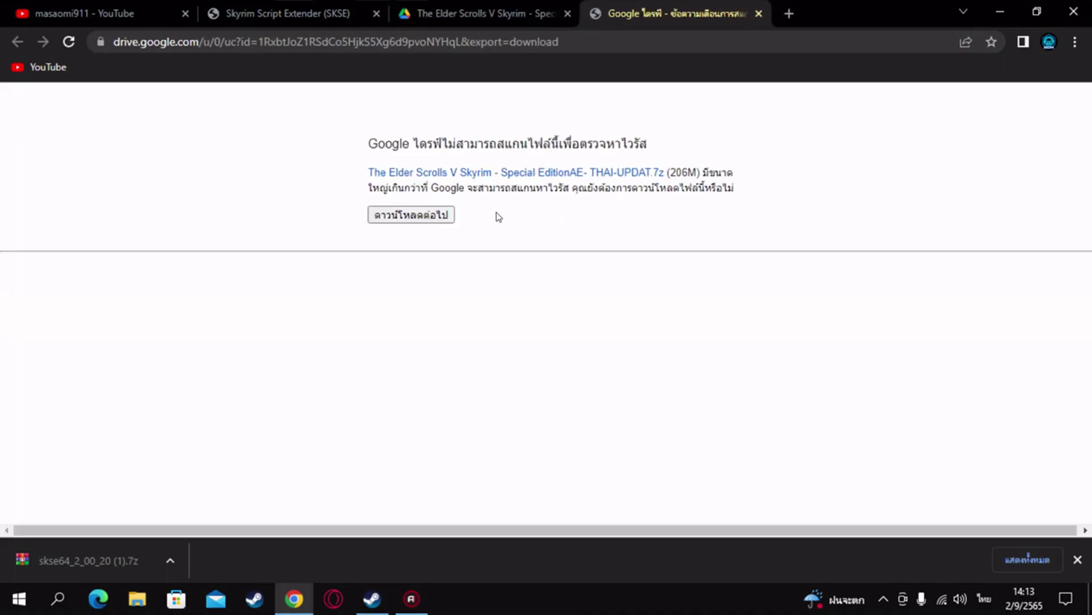
left_click(409, 220)
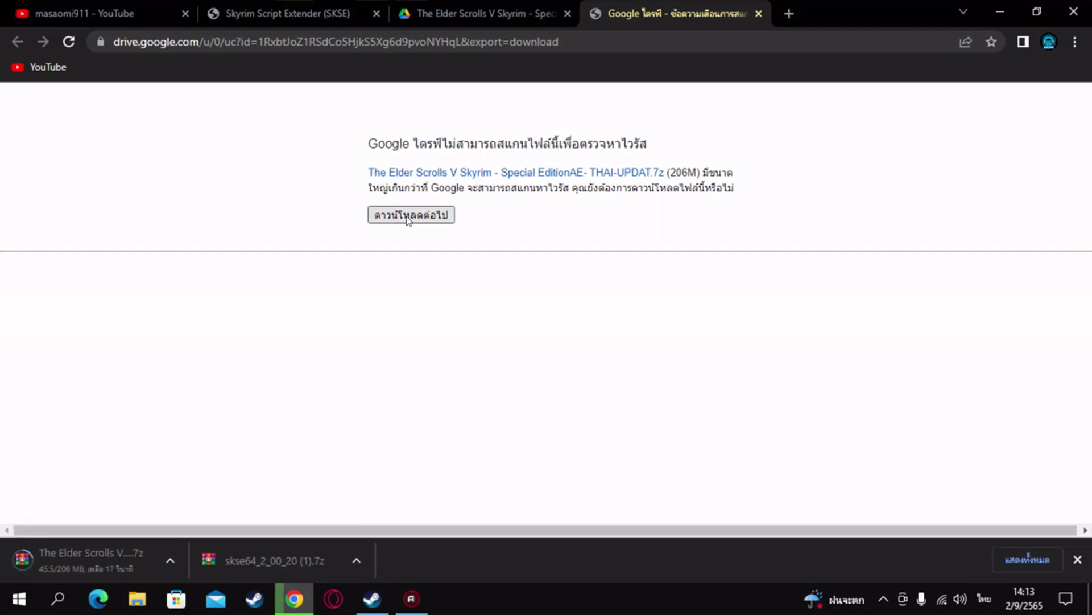
- Close the Google Drive download page, the Skyrim Script Extender page and the Google Drive file page
left_click(760, 15)
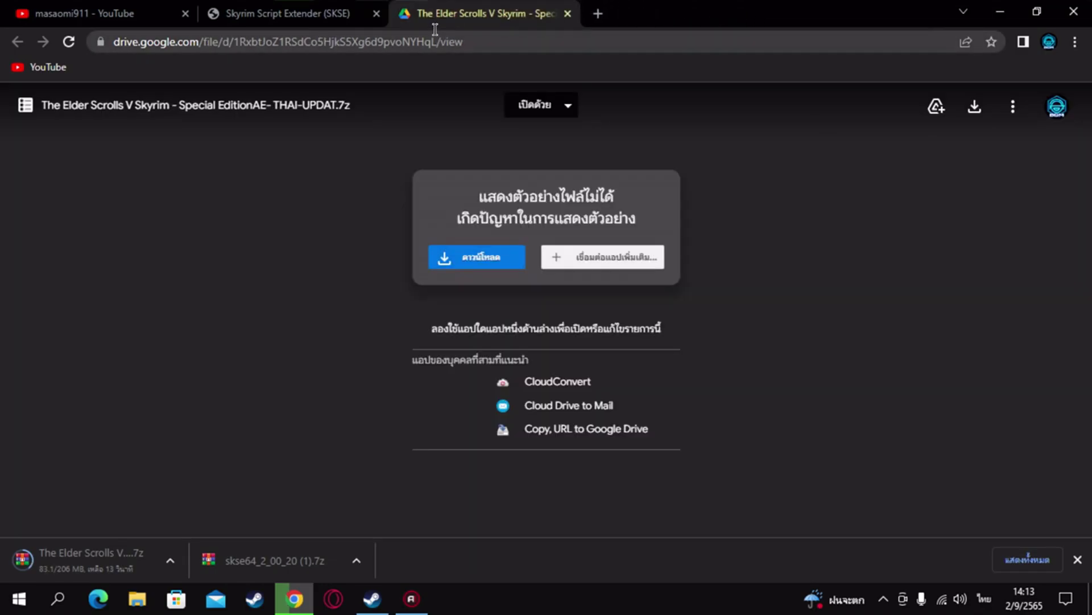
left_click(376, 15)
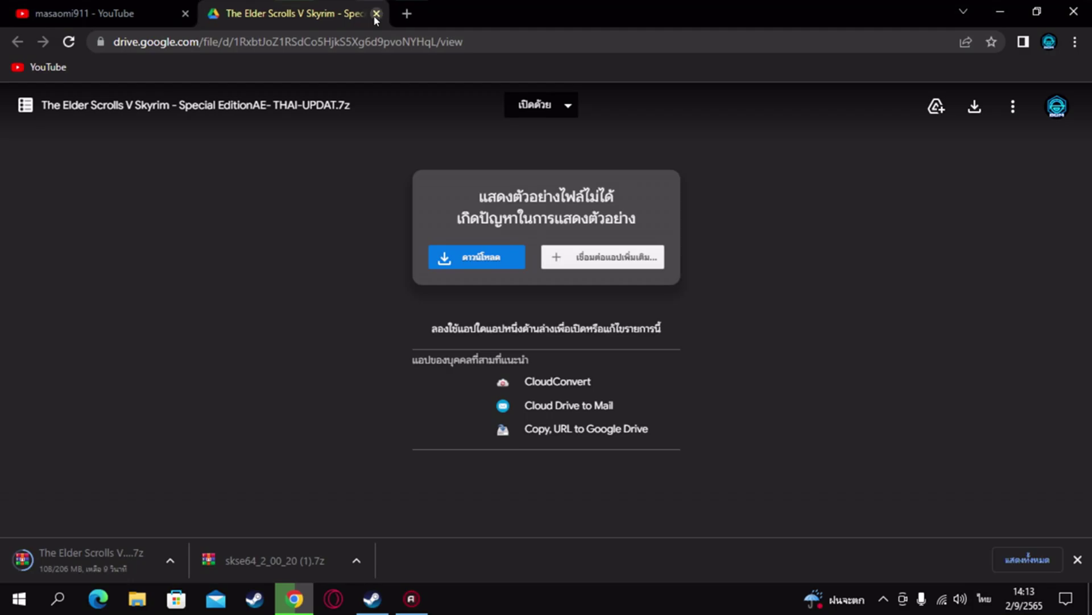
left_click(374, 15)
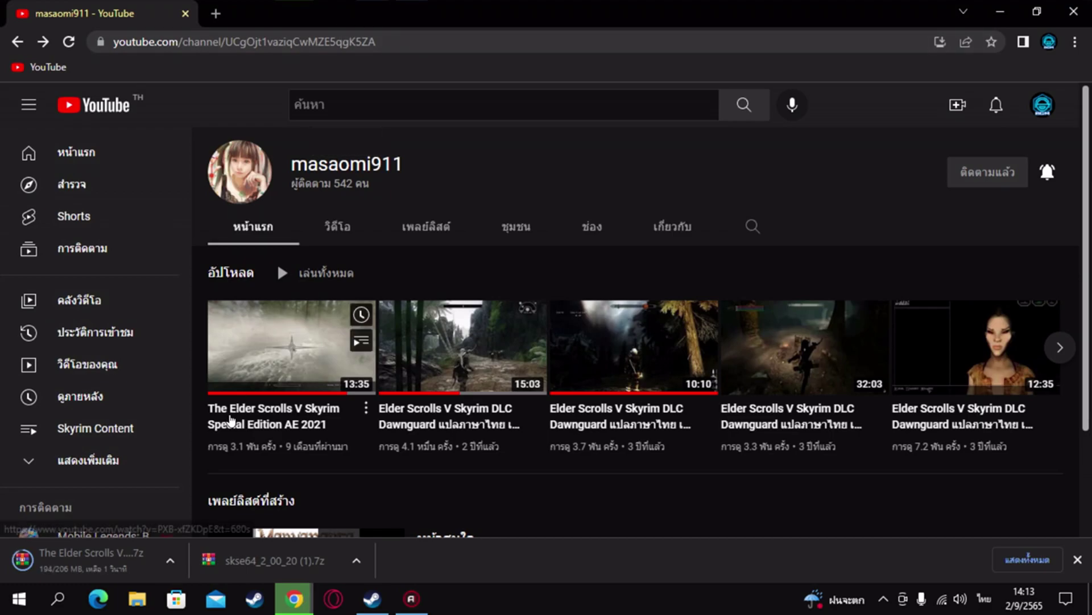
key("alt+Left")
scroll(227, 409, "down", 2)
key("alt+Right")
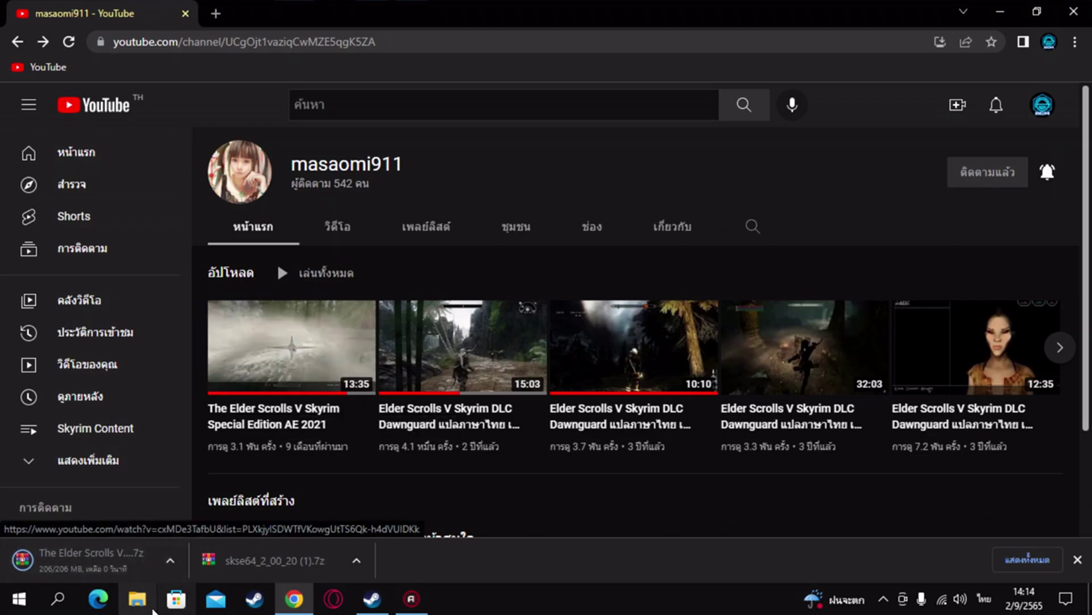
- Switch to File Explorer and open the Downloads folder
left_click(138, 603)
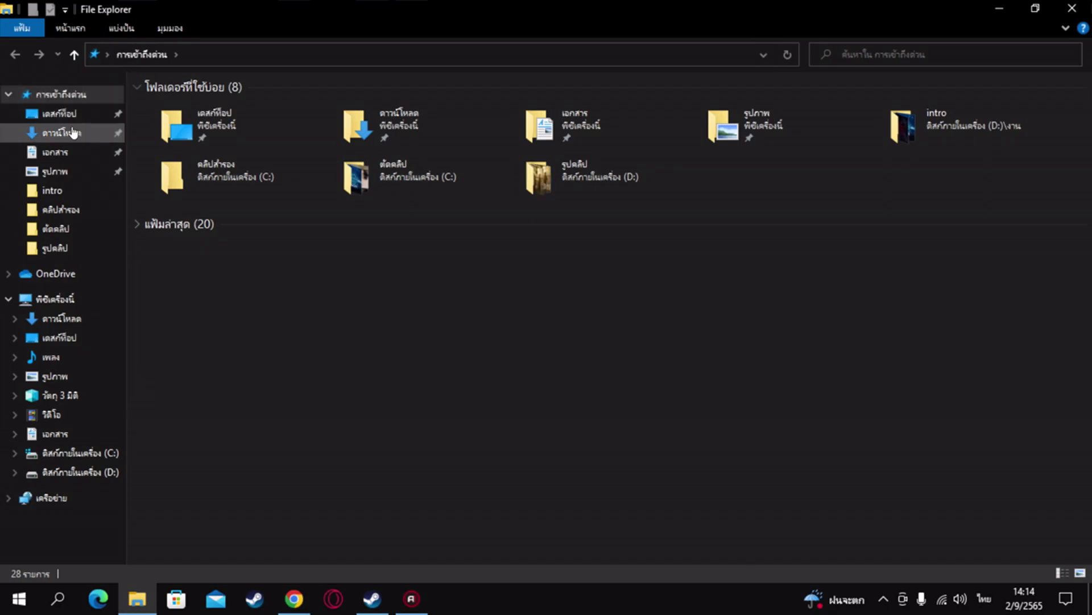
left_click(75, 133)
left_click_drag(374, 125, 383, 152)
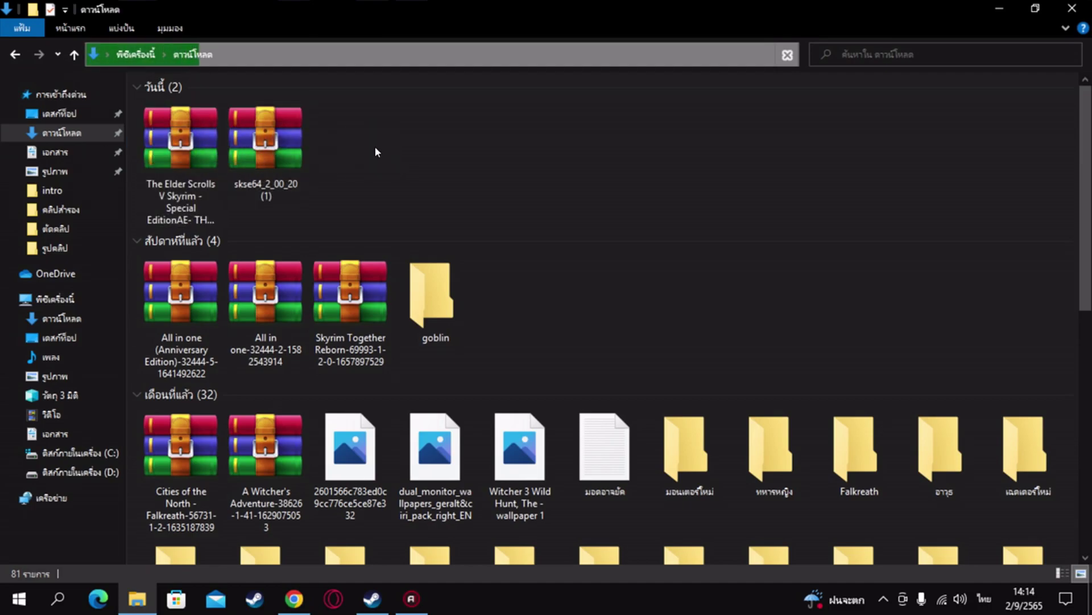
- Create a new folder named Sky-TH in the Downloads folder
right_click(353, 135)
mouse_move(474, 307)
left_click(551, 314)
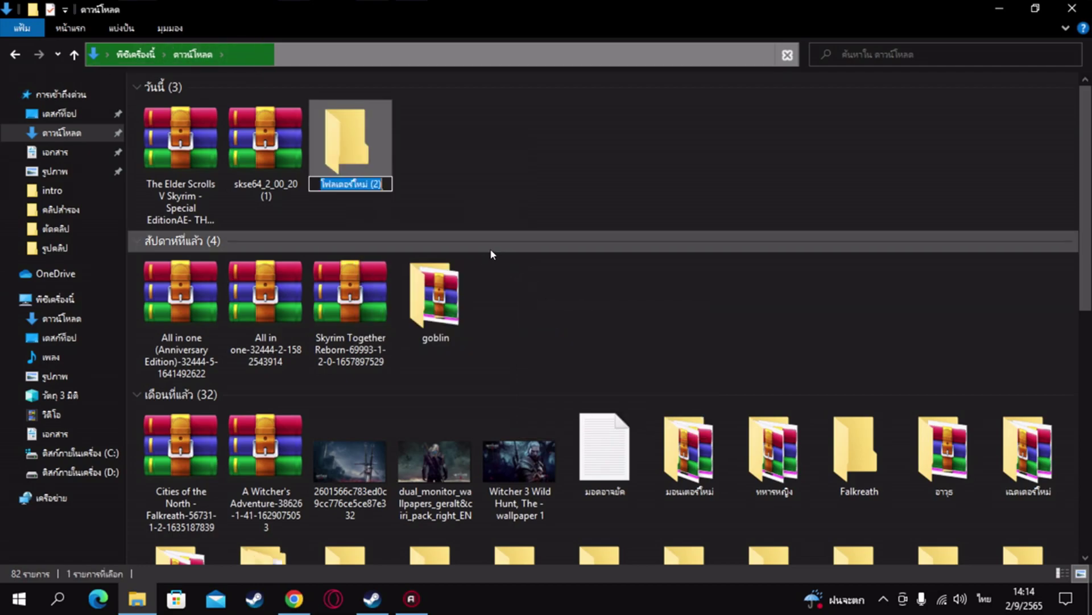
key("grave")
type("Sk")
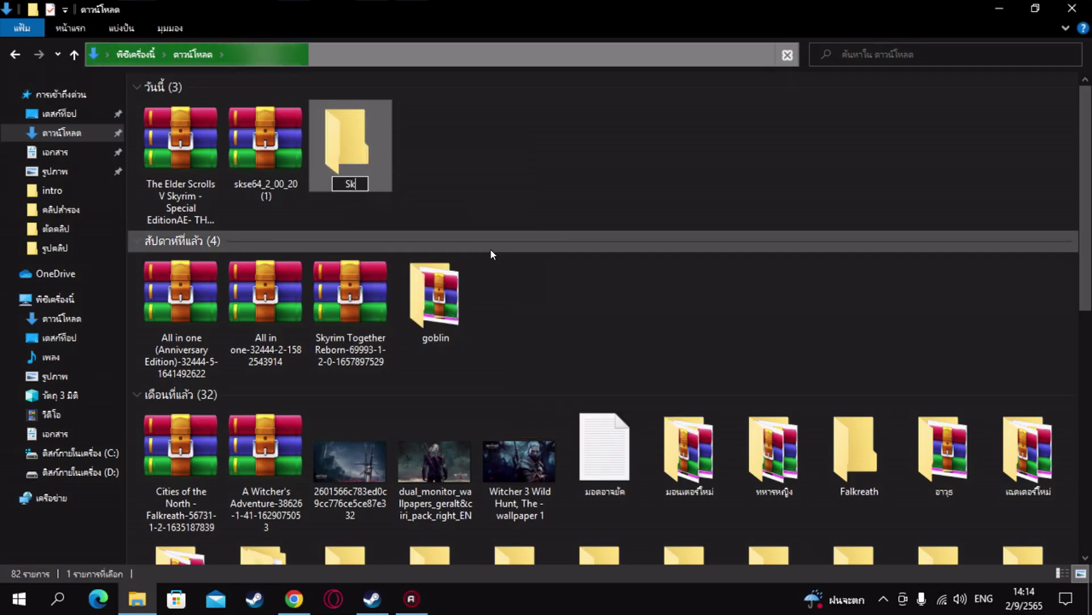
type("y TH")
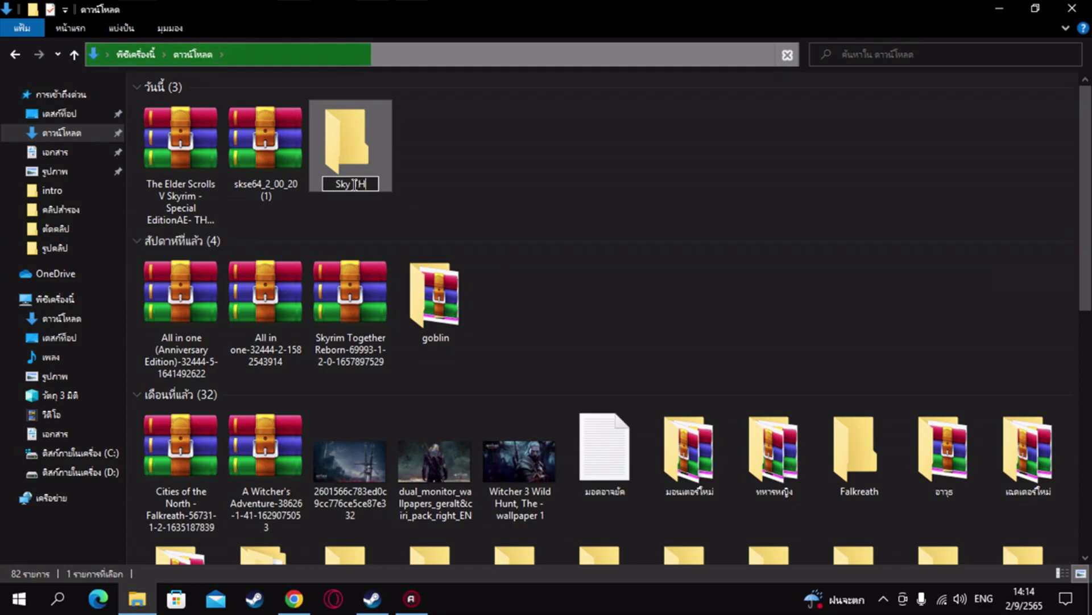
key("Left")
key("Left")
key("BackSpace")
type("-")
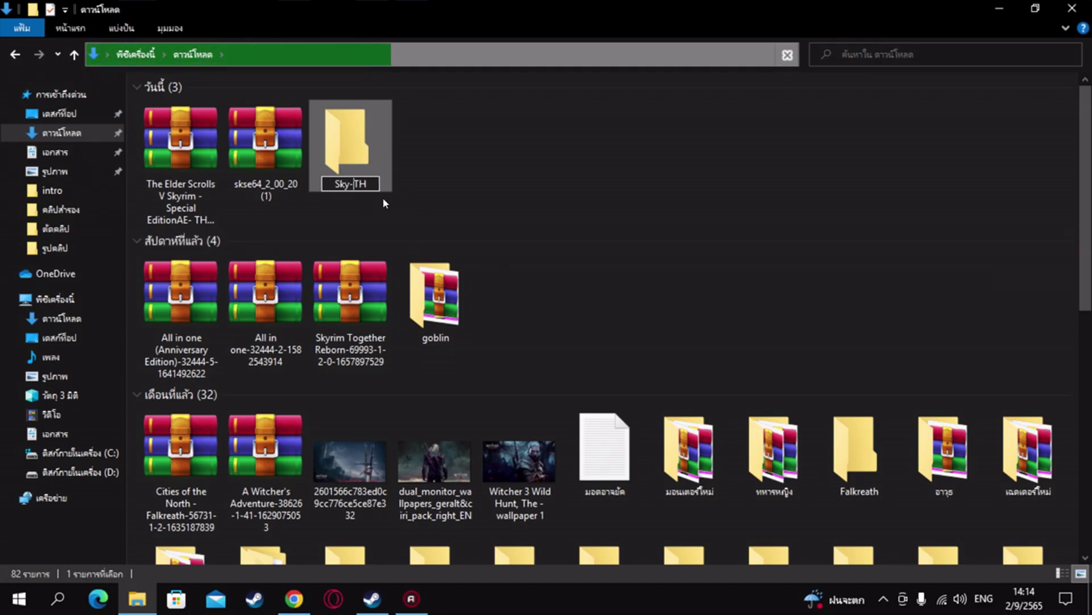
left_click(447, 133)
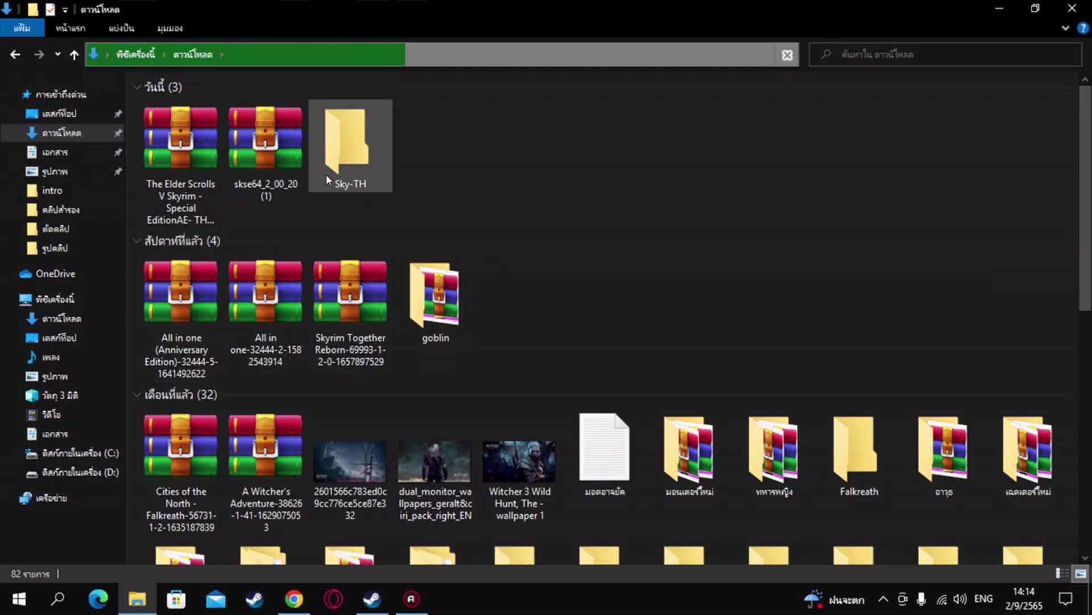
- Copy the Skyrim Thai update archive and the skse64_2_00_20 (1) archive into the Sky-TH folder
left_click(283, 155)
left_click(193, 149, "ctrl")
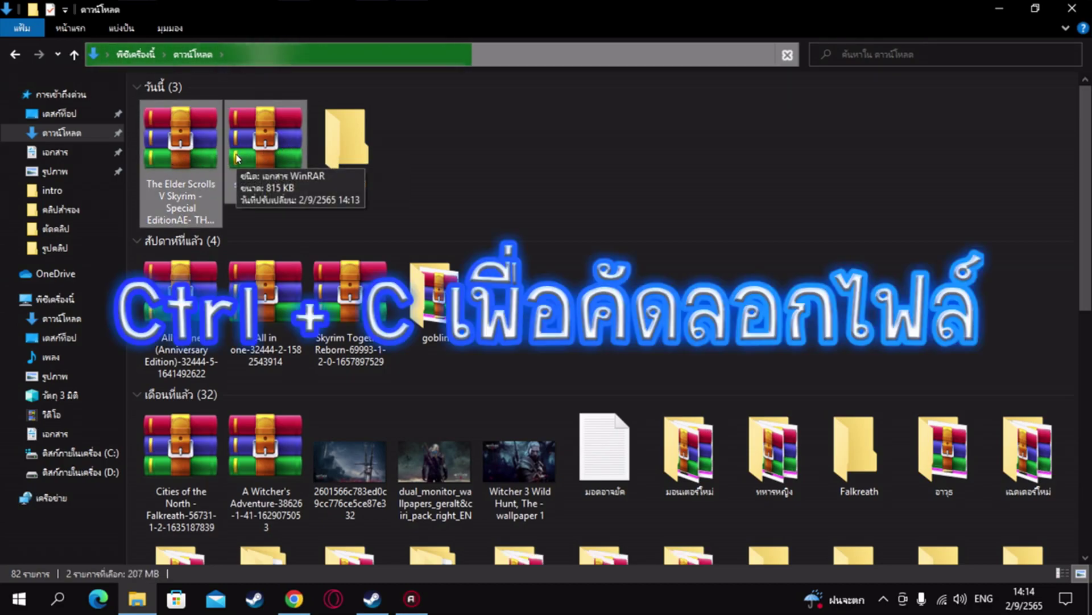
double_click(337, 145)
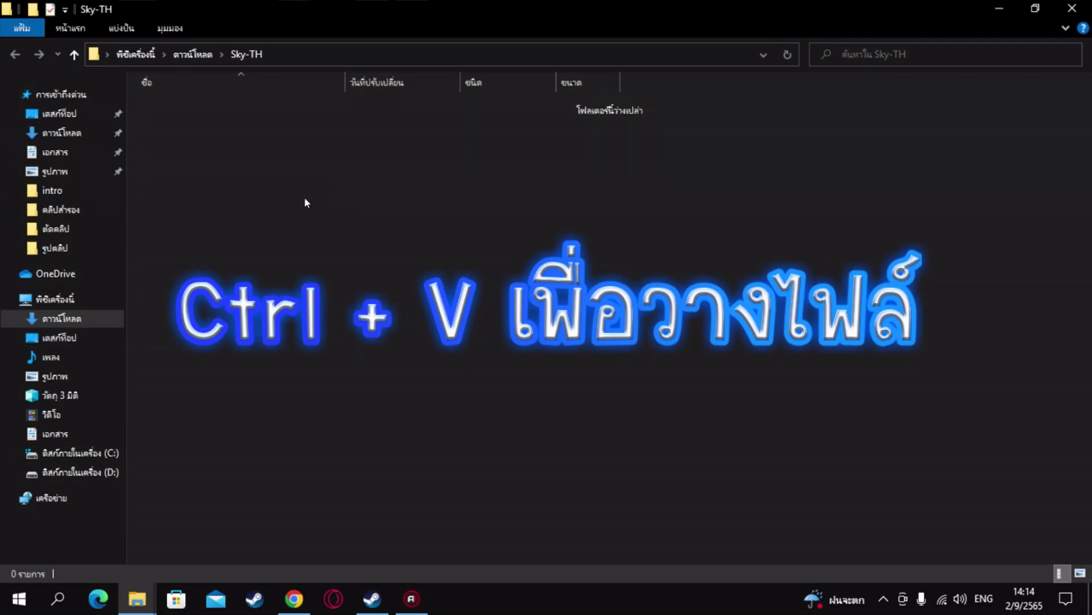
key("ctrl+v")
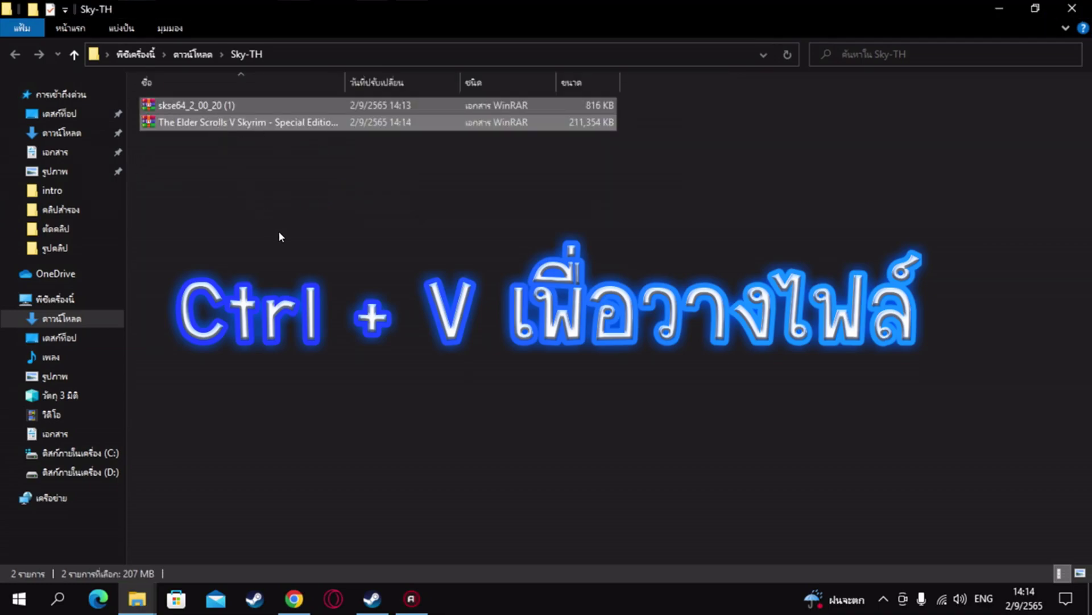
left_click(275, 192)
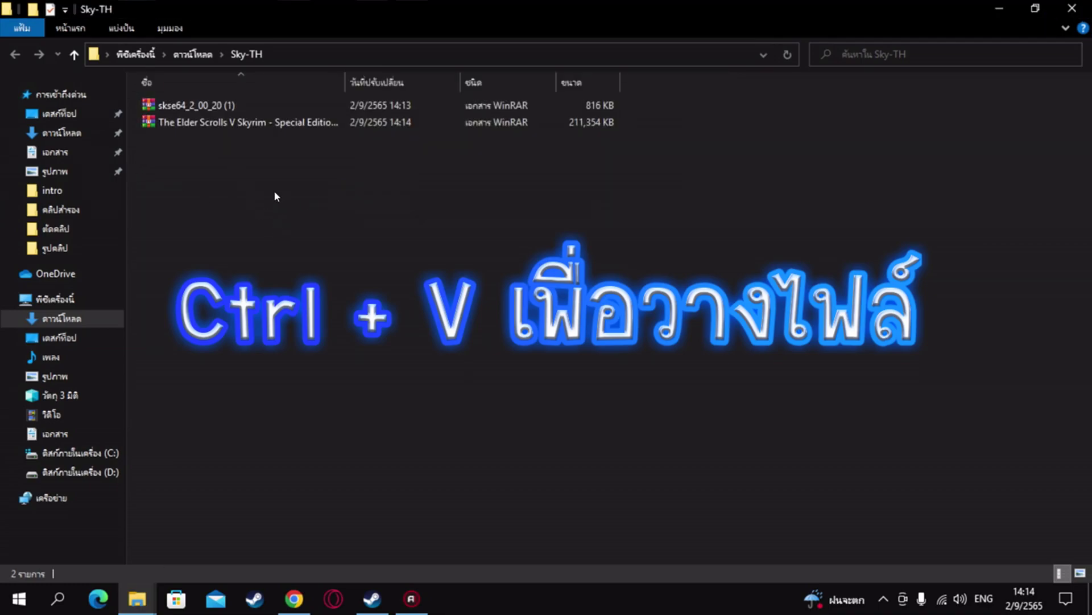
- Extract the skse64_2_00_20 (1) archive directly into the Sky-TH folder
left_click(200, 106)
right_click(197, 104)
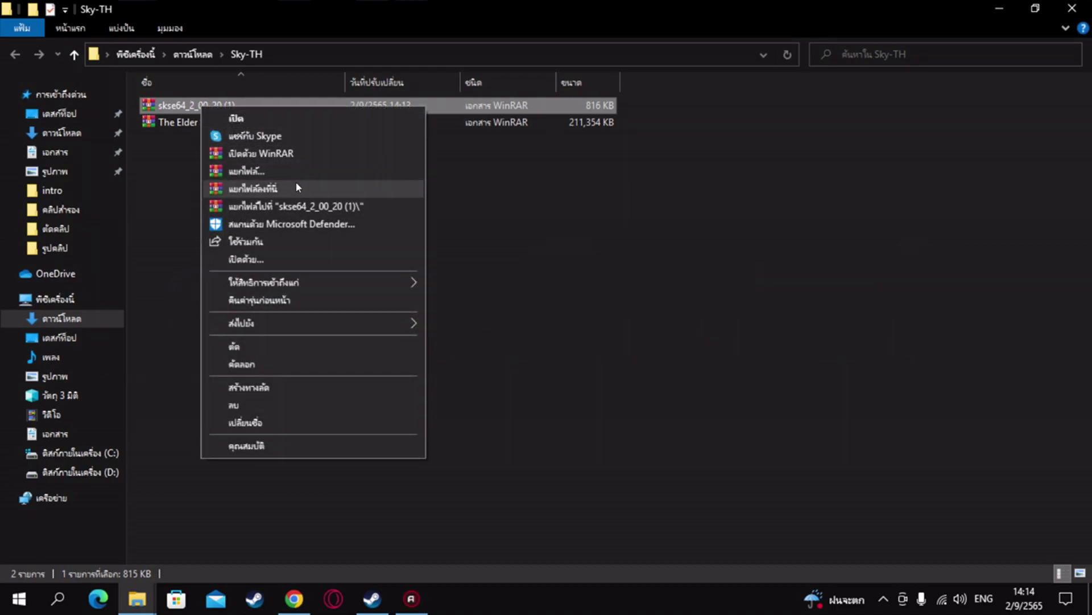
left_click(295, 187)
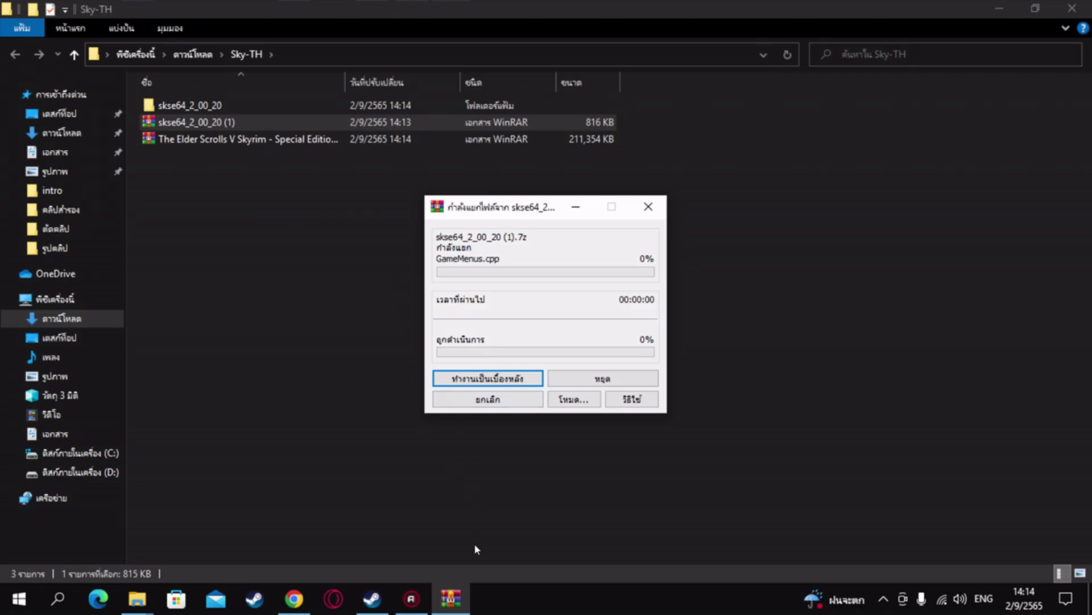
- Switch to Steam and open the properties of The Elder Scrolls V: Skyrim Special Edition from the library
left_click(375, 595)
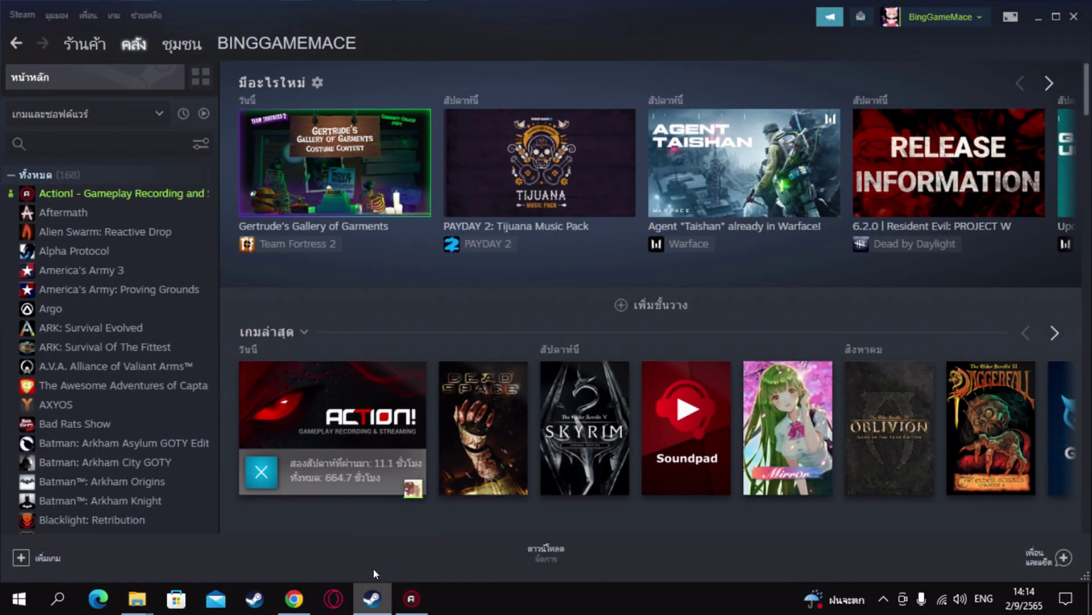
mouse_move(129, 51)
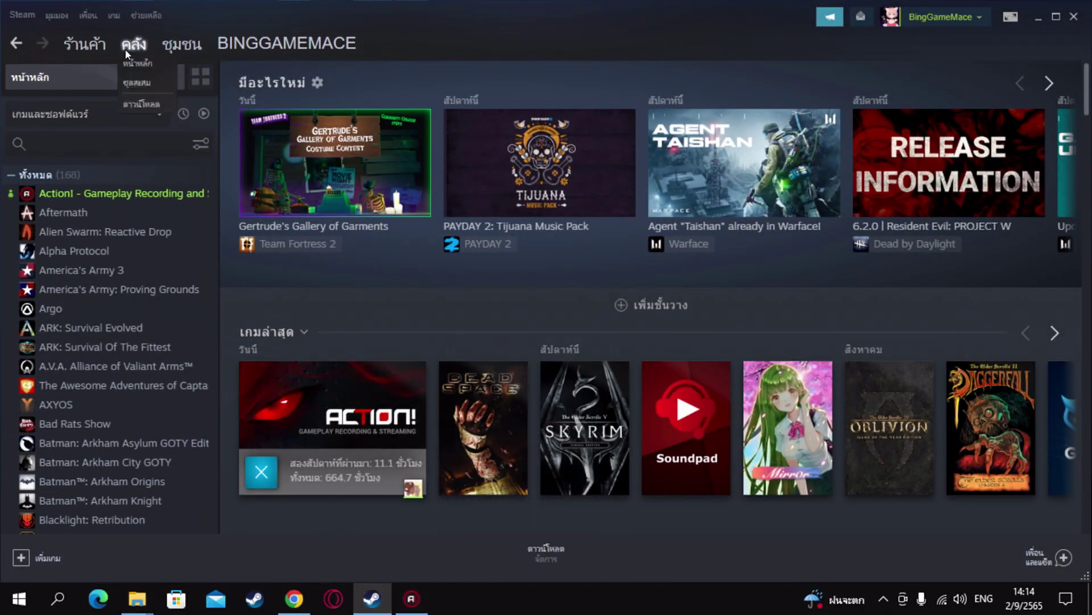
scroll(130, 342, "down", 15)
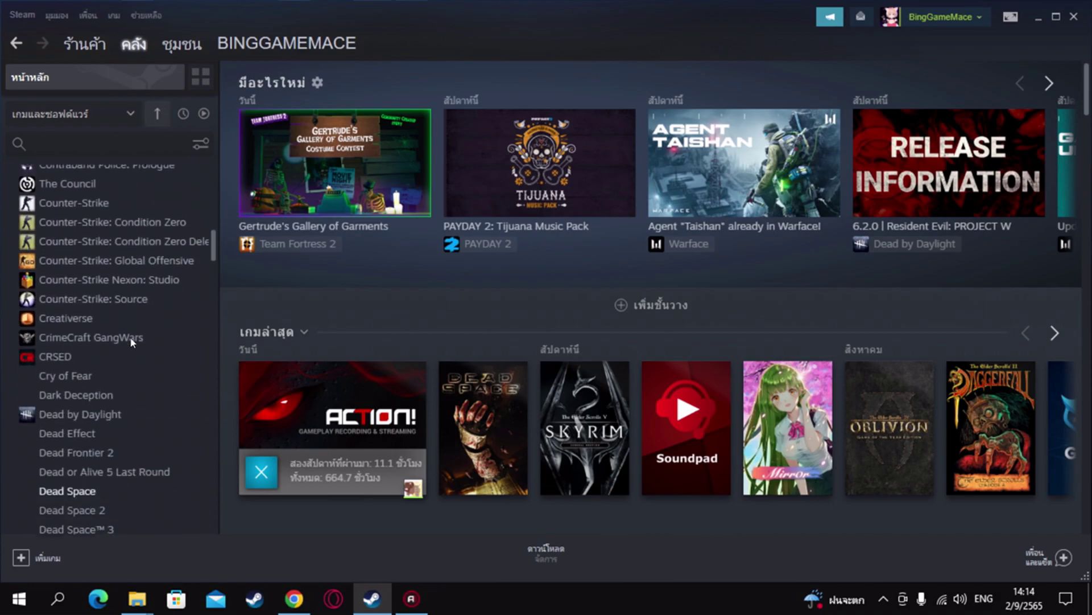
scroll(130, 343, "down", 6)
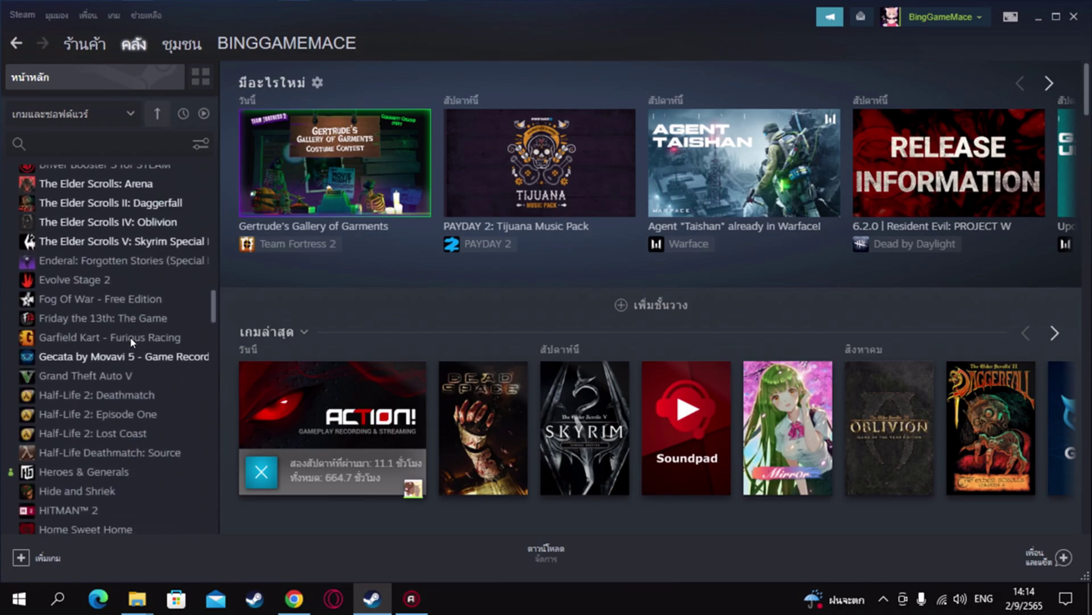
left_click(103, 243)
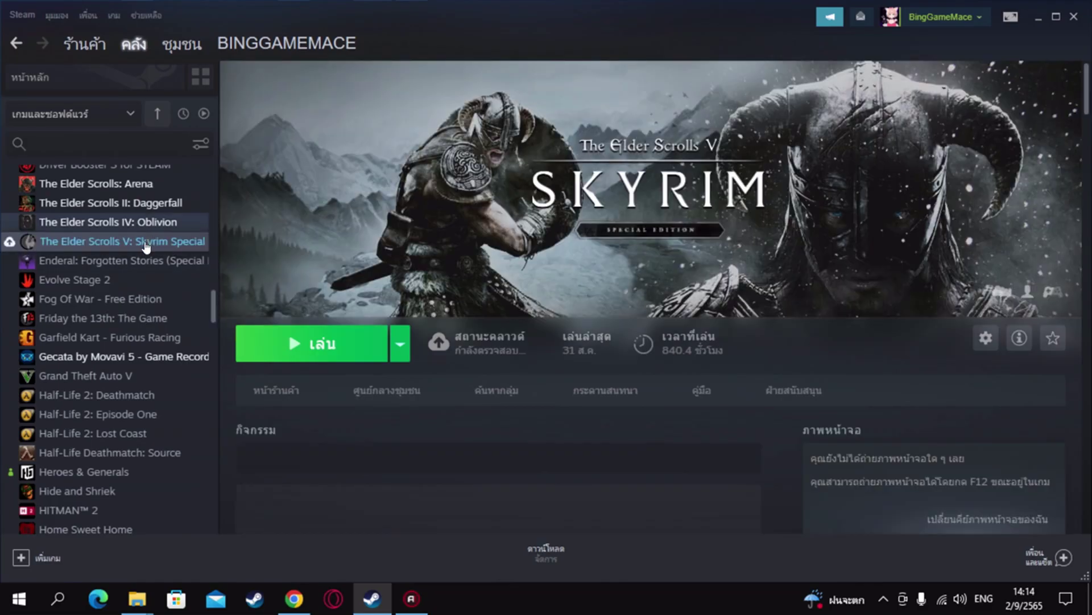
right_click(150, 244)
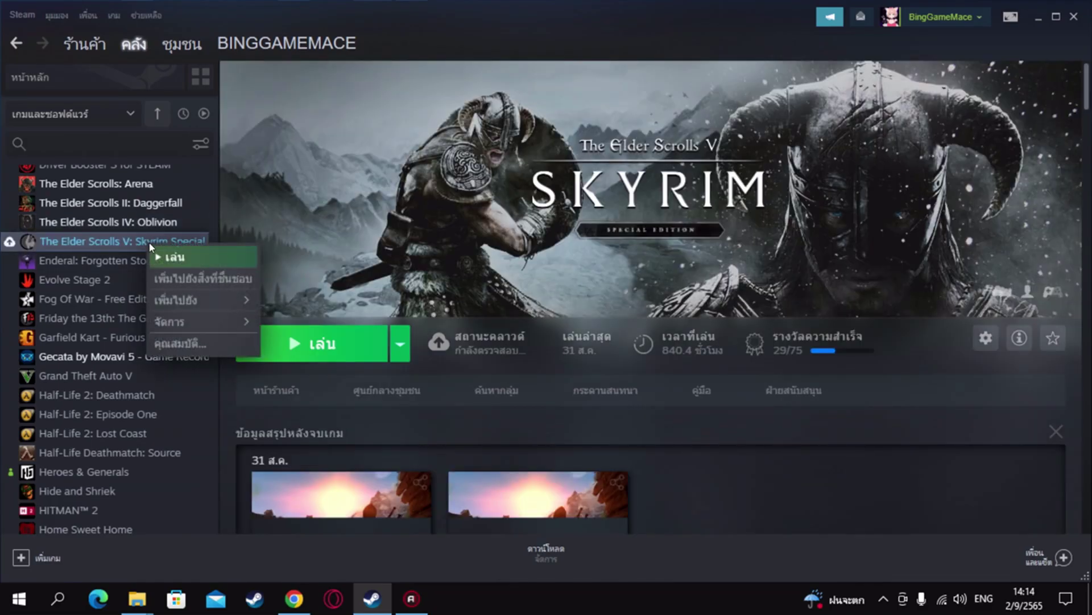
left_click(230, 343)
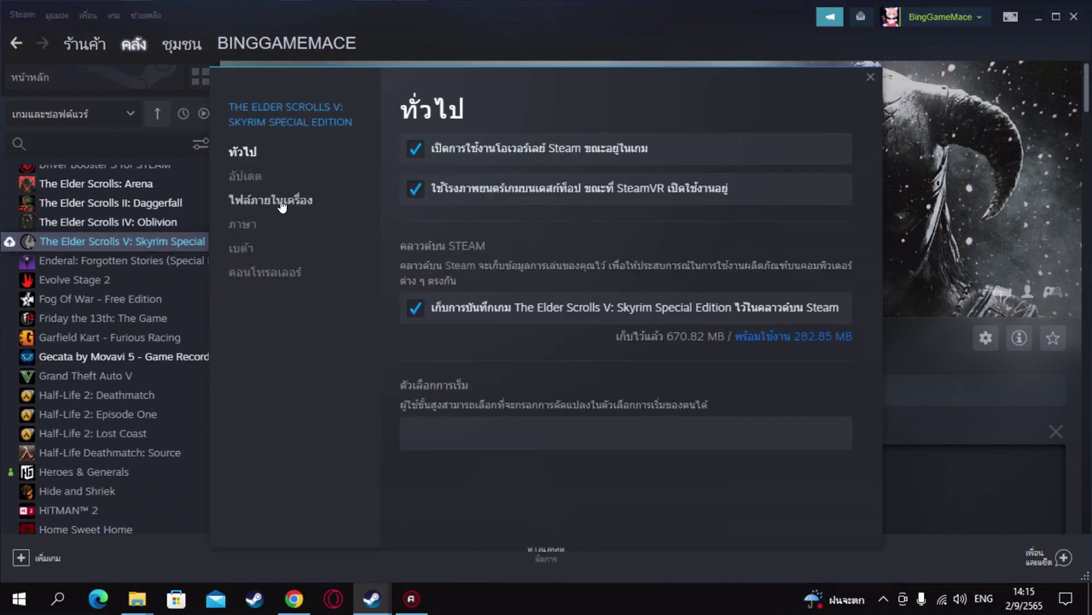
- Browse the game's local files, close its properties, and bring up the Skyrim Special Edition installation folder
left_click(281, 204)
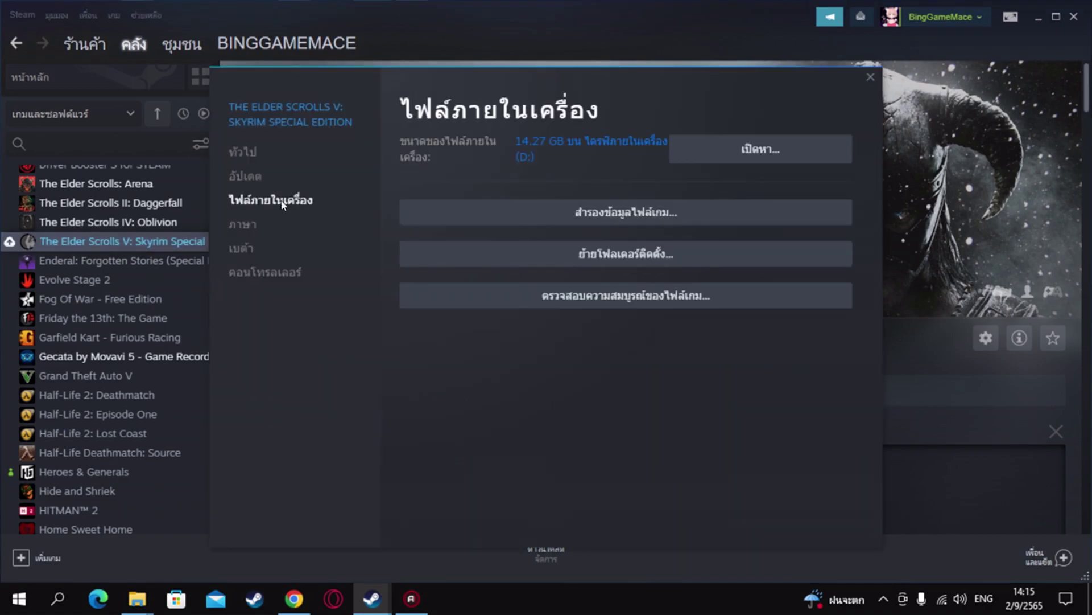
left_click(762, 152)
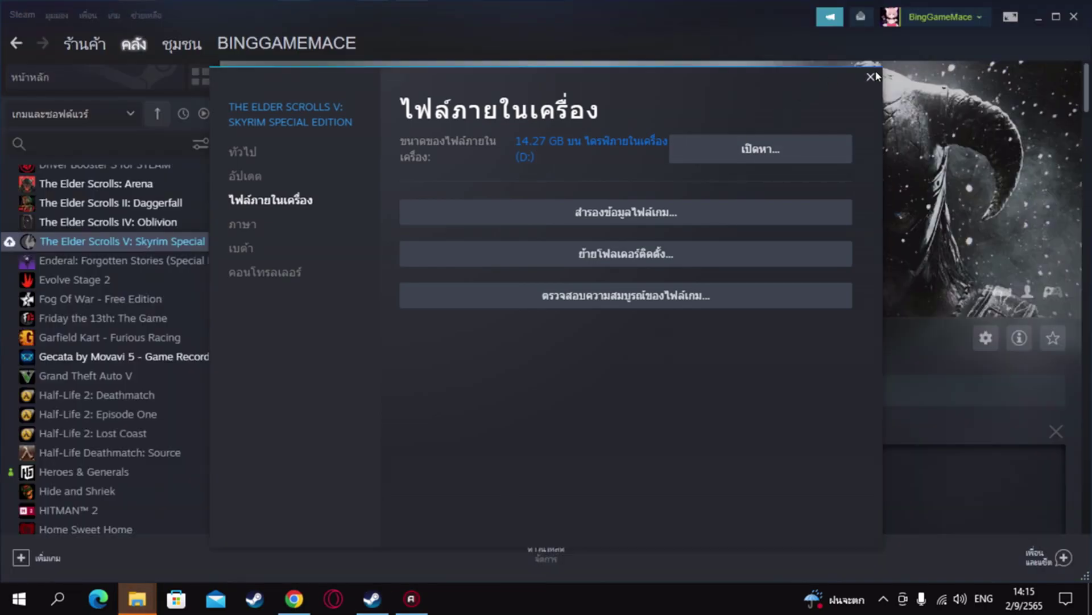
left_click(871, 76)
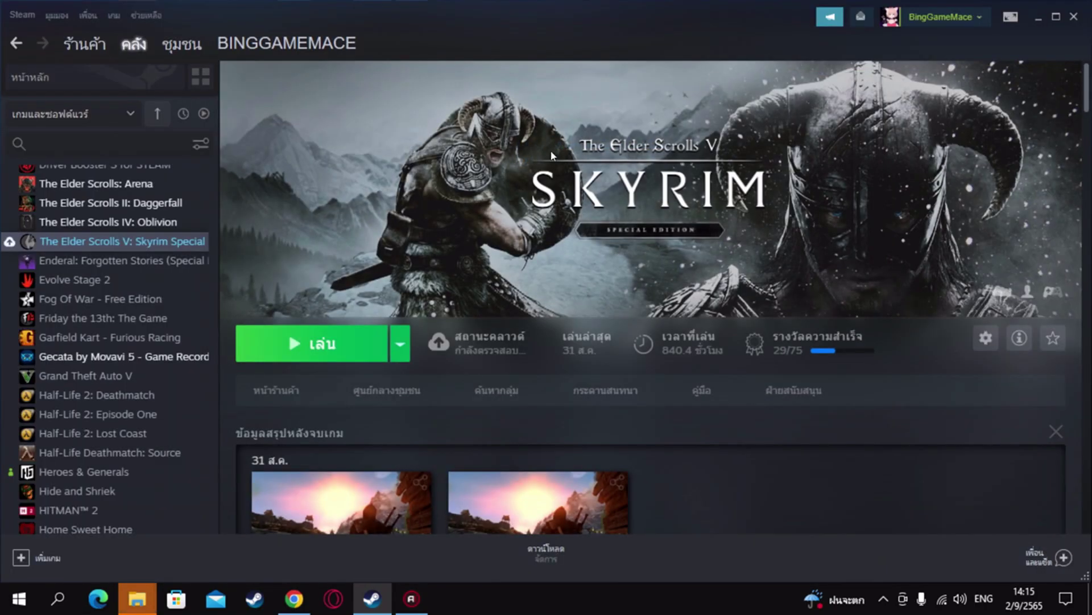
mouse_move(136, 598)
left_click(416, 498)
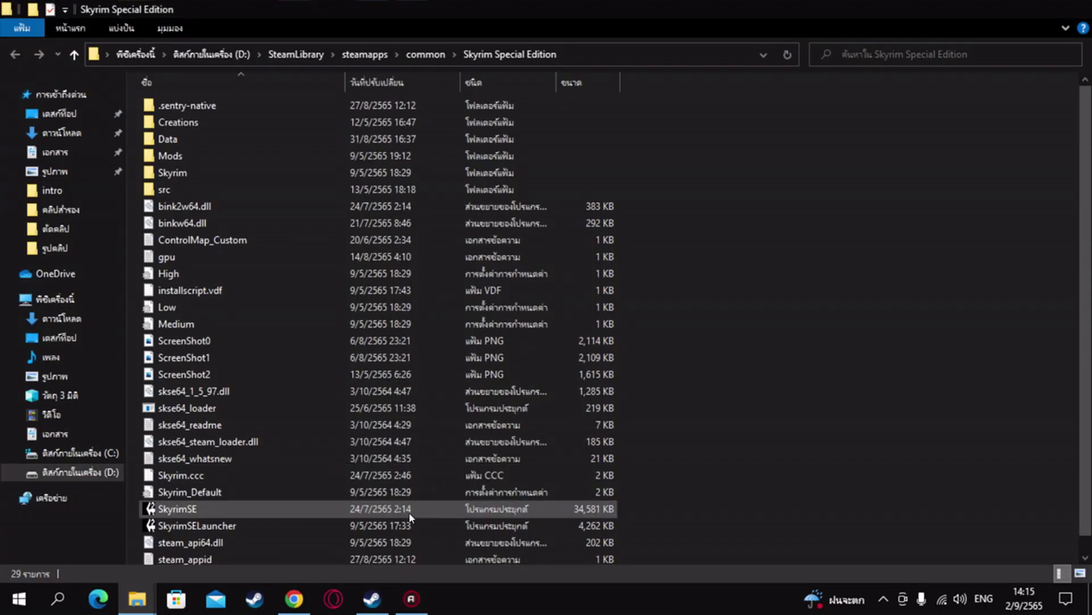
- Close the Downloads folder window, leaving the Skyrim Special Edition folder in view
mouse_move(141, 600)
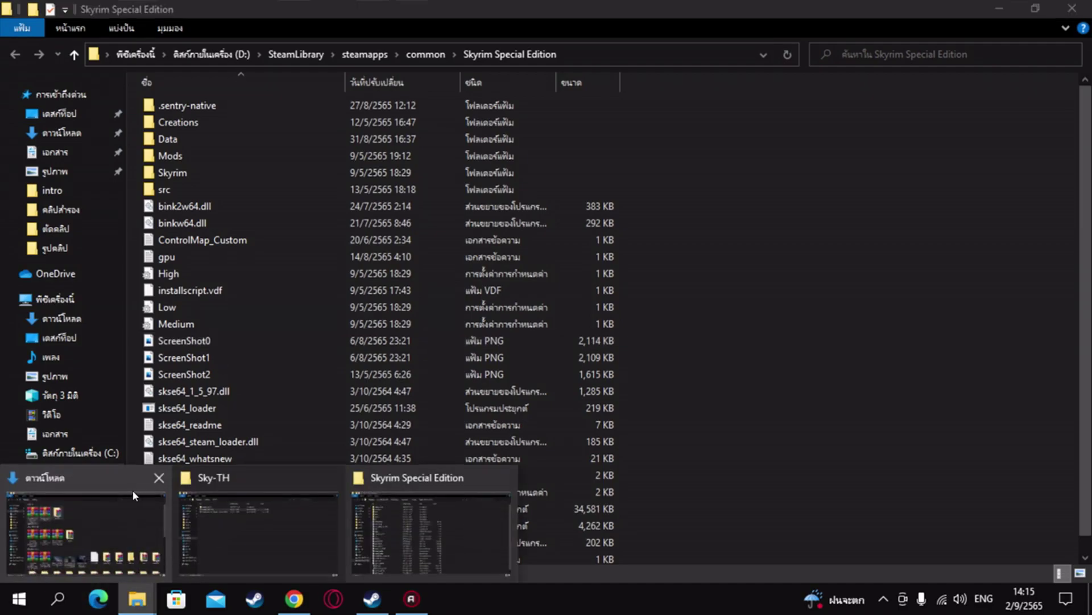
left_click(152, 478)
scroll(261, 381, "down", 1)
scroll(260, 495, "up", 1)
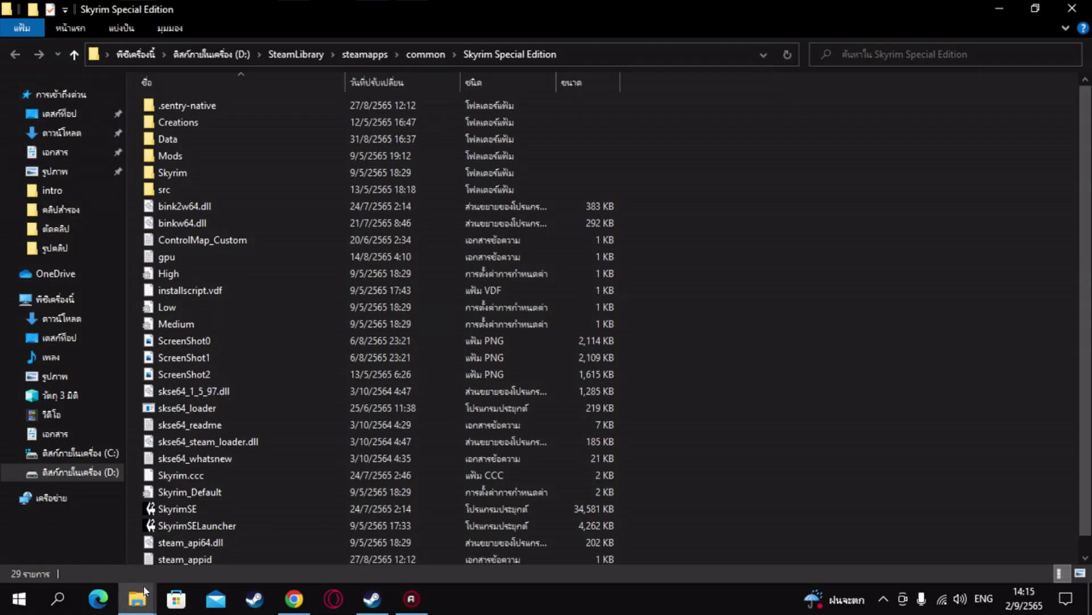
- Place the Sky-TH window beside the Skyrim Special Edition folder and open the extracted skse64_2_00_20 folder in it
mouse_move(138, 599)
left_click(110, 509)
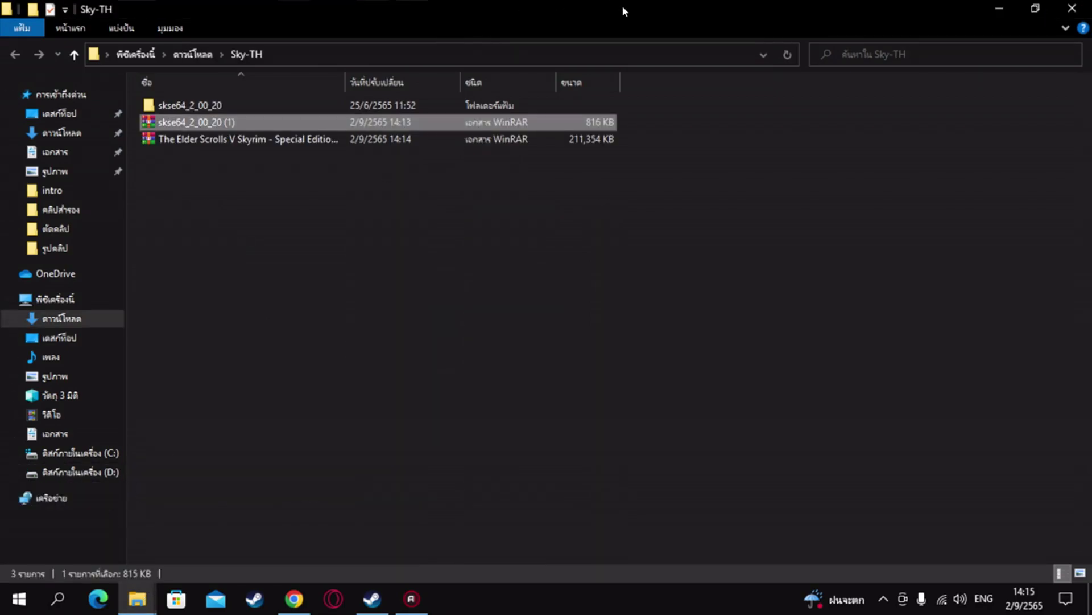
left_click_drag(622, 6, 941, 24)
double_click(534, 128)
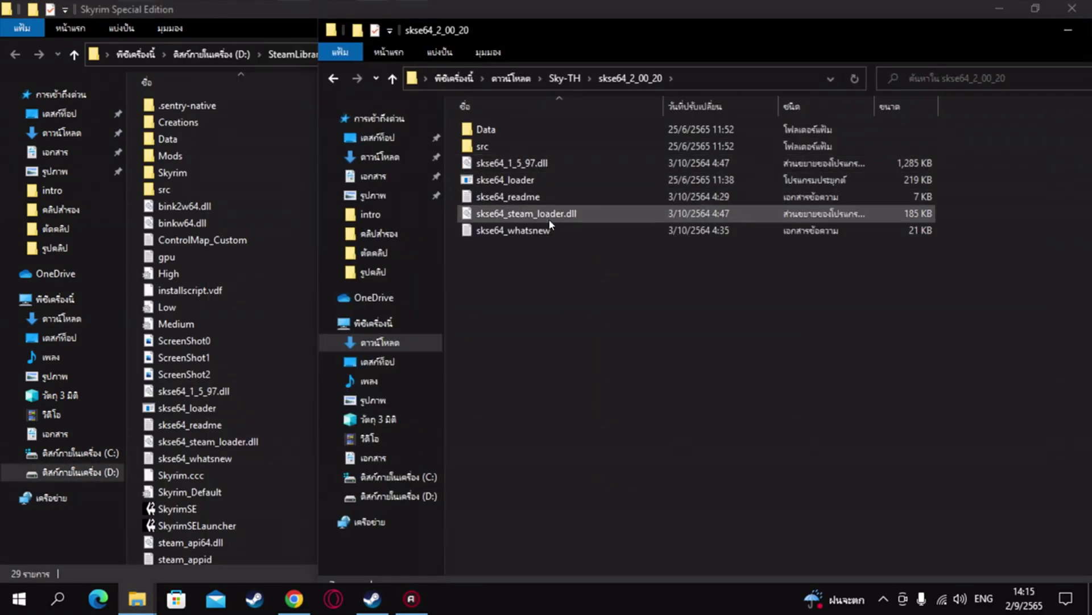
- Copy everything in the skse64_2_00_20 folder into the Skyrim Special Edition installation folder, replacing the files with the same names
key("ctrl+a")
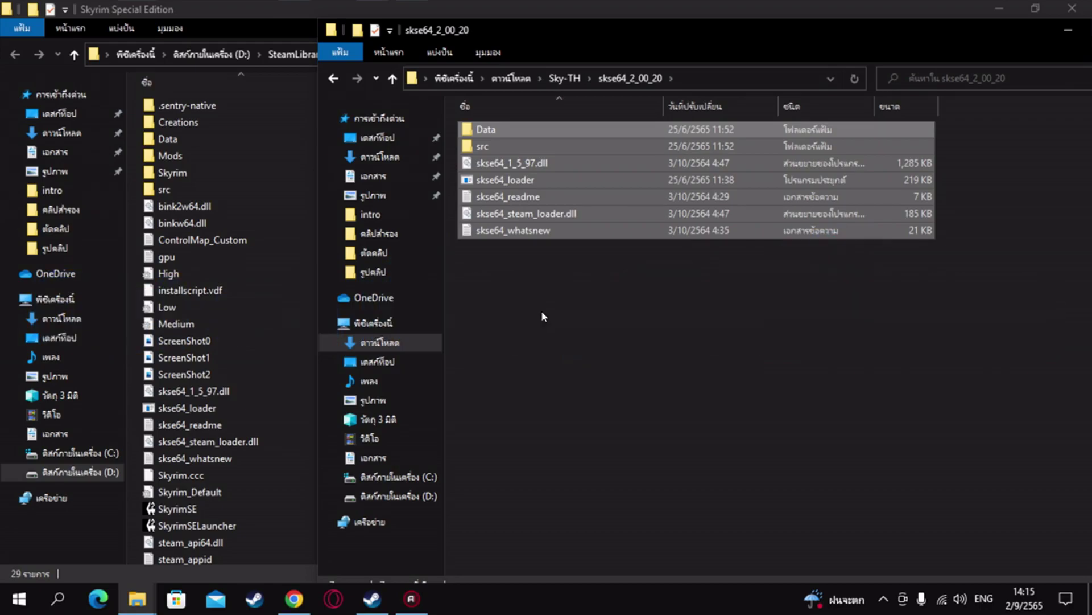
left_click(1066, 31)
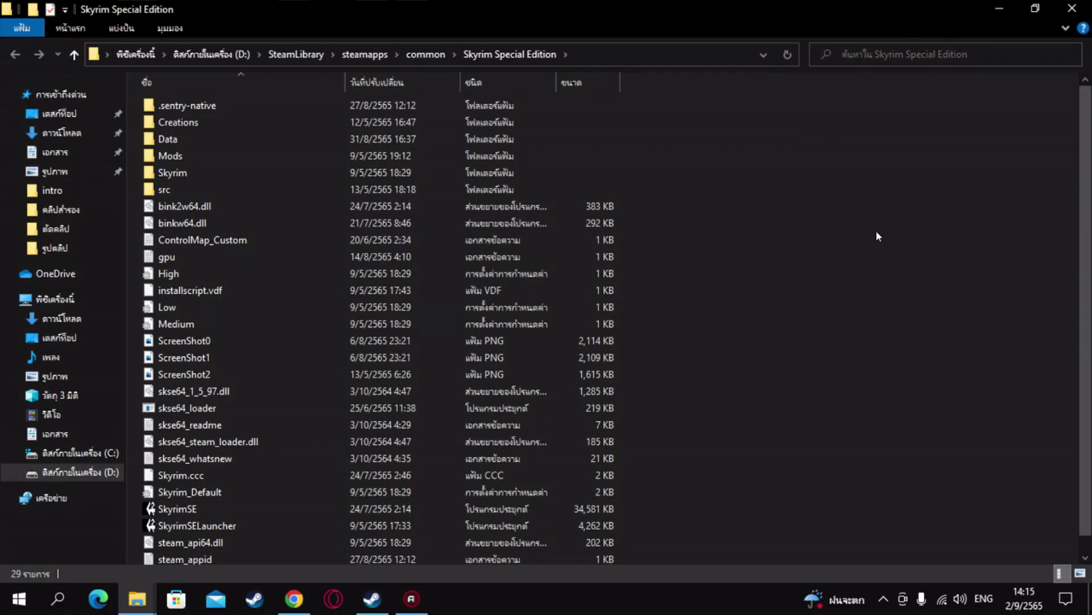
key("ctrl+v")
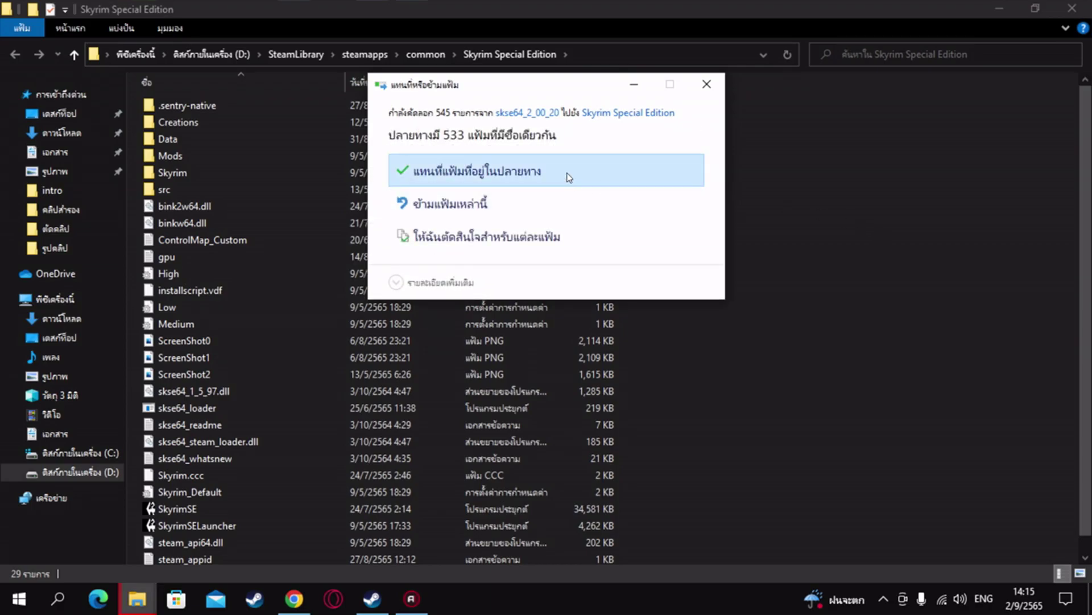
left_click(567, 178)
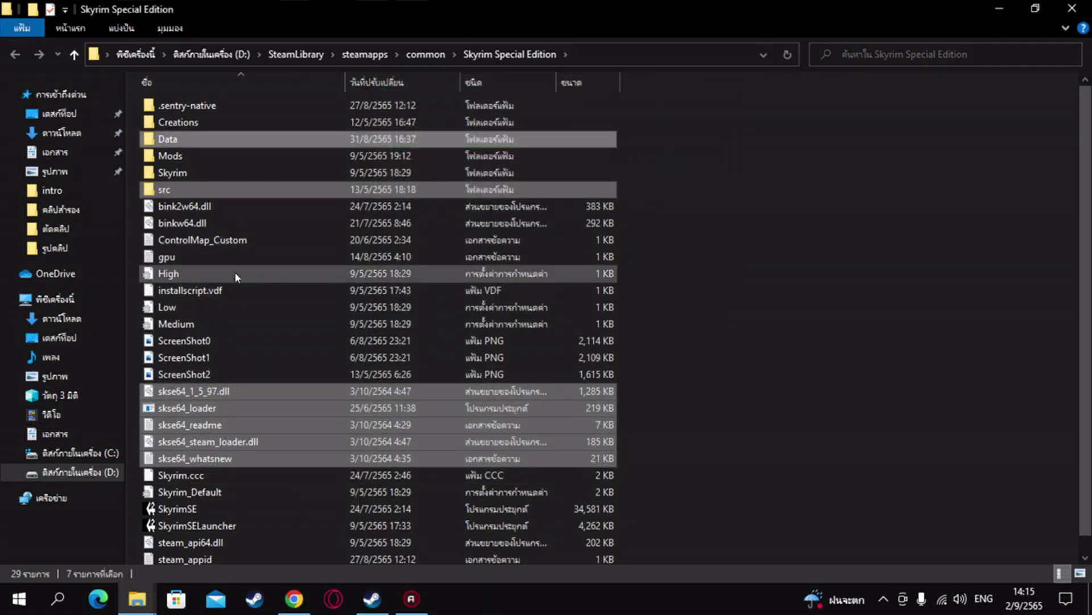
scroll(298, 450, "down", 1)
scroll(298, 455, "up", 1)
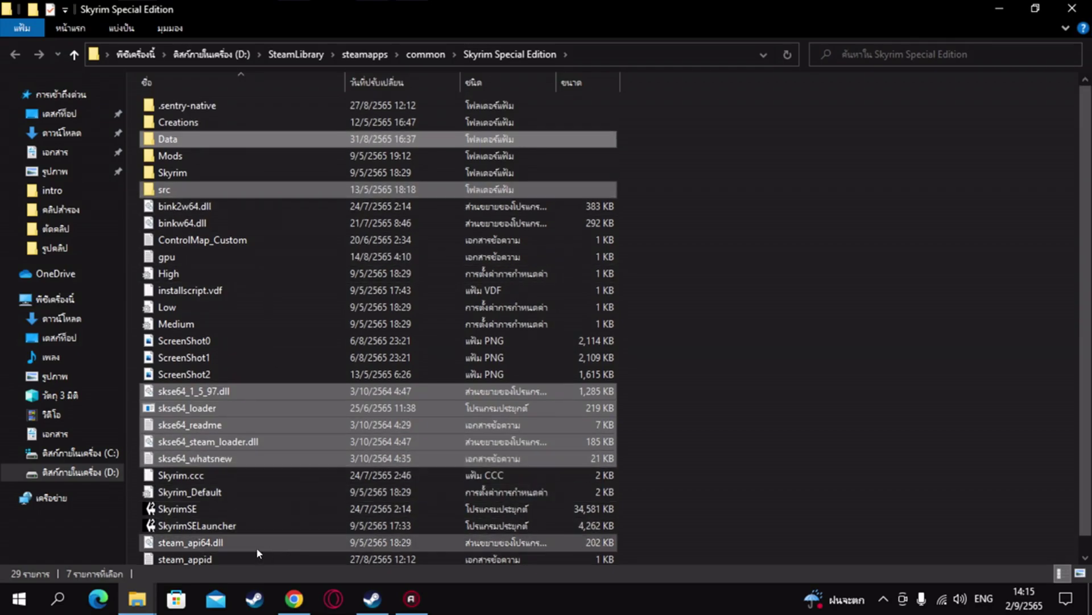
- Return to the Sky-TH folder and delete the extracted skse64_2_00_20 folder together with its archive
left_click(136, 598)
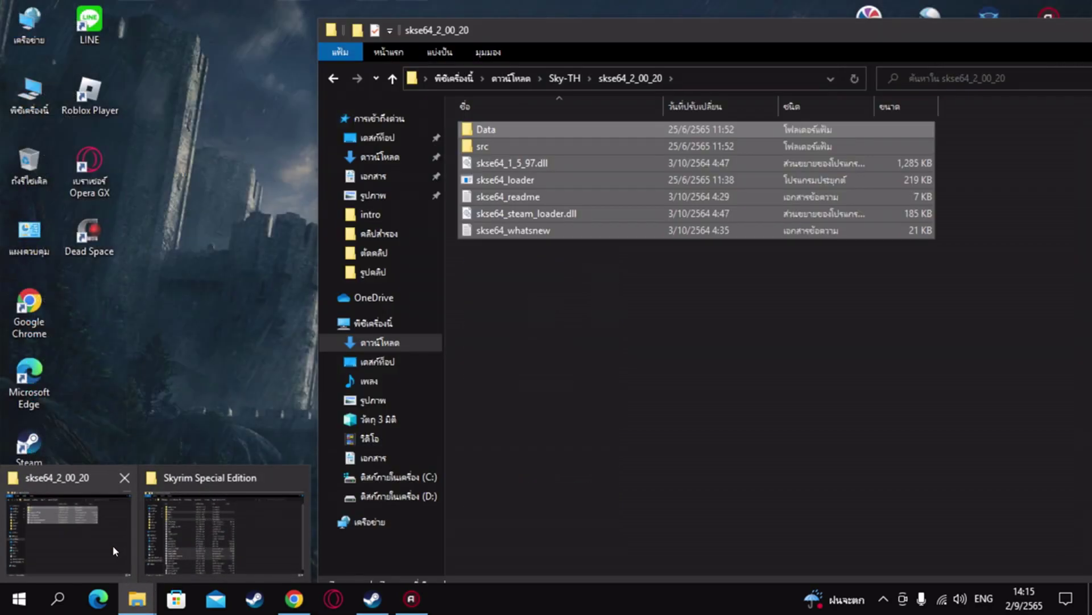
left_click(114, 544)
key("alt+Left")
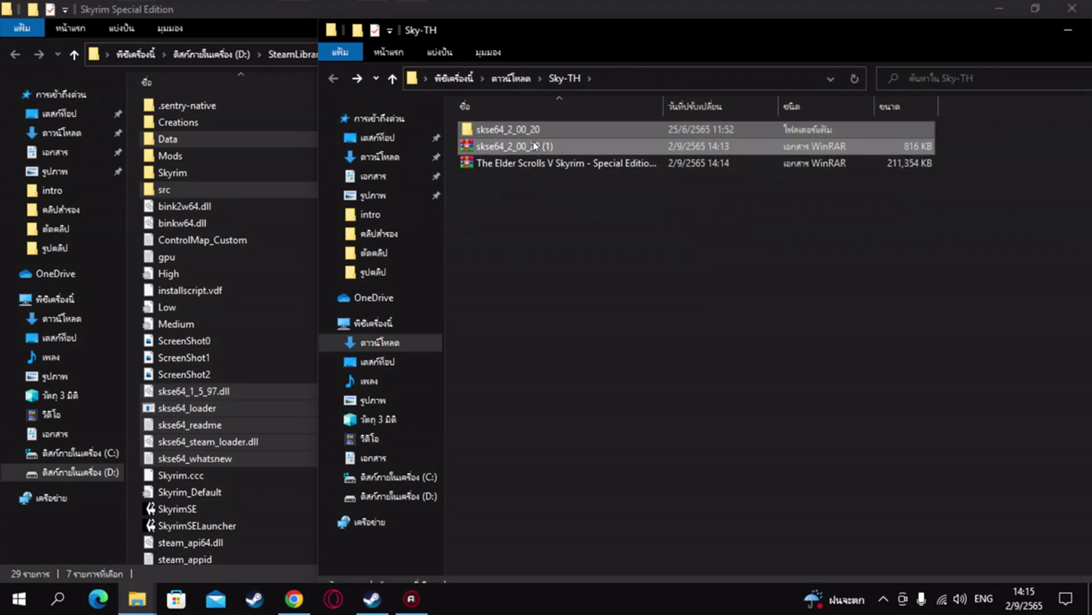
key("Delete")
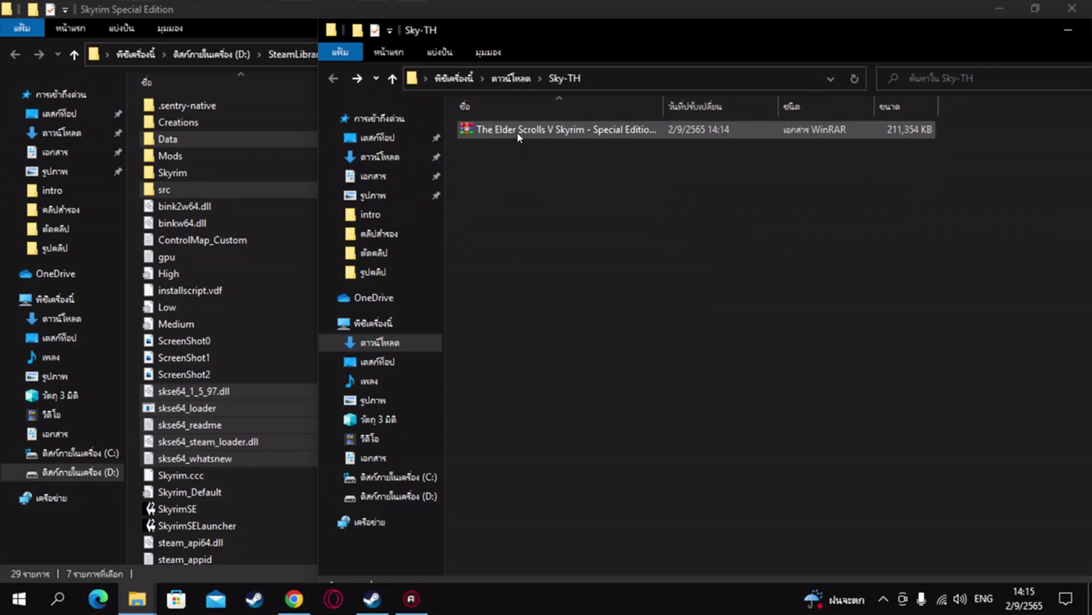
- Extract the Thai translation archive in place inside Sky-TH and open the extracted folder
right_click(519, 130)
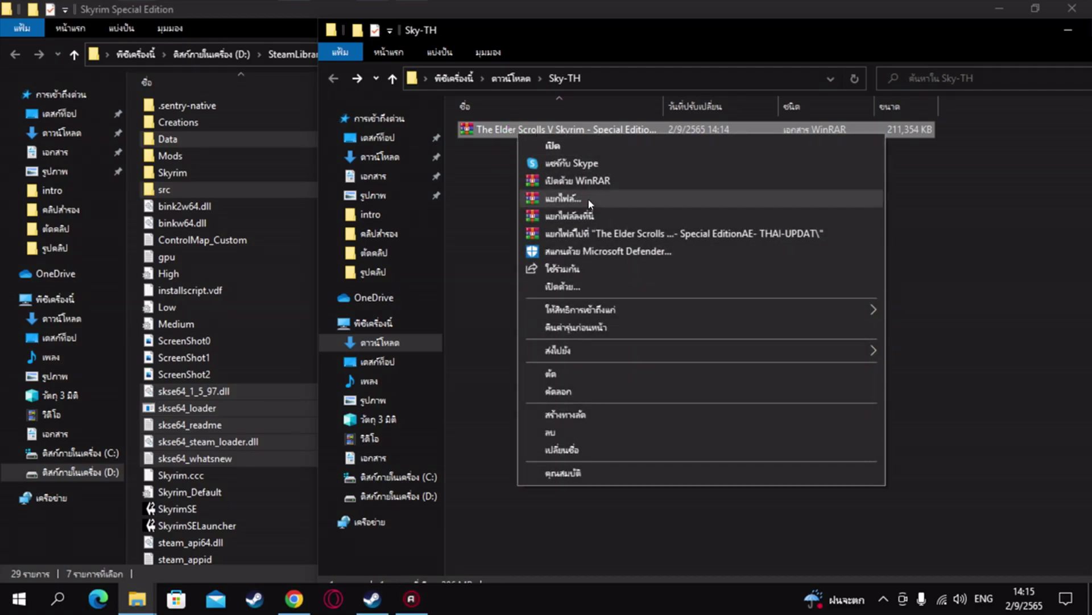
left_click(593, 217)
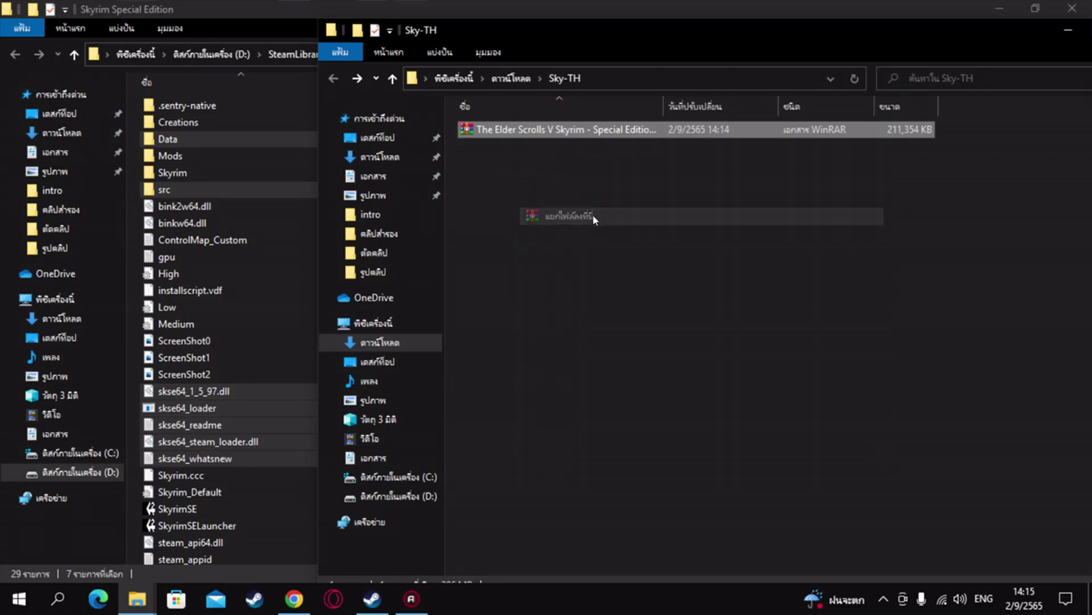
left_click_drag(872, 35, 757, 41)
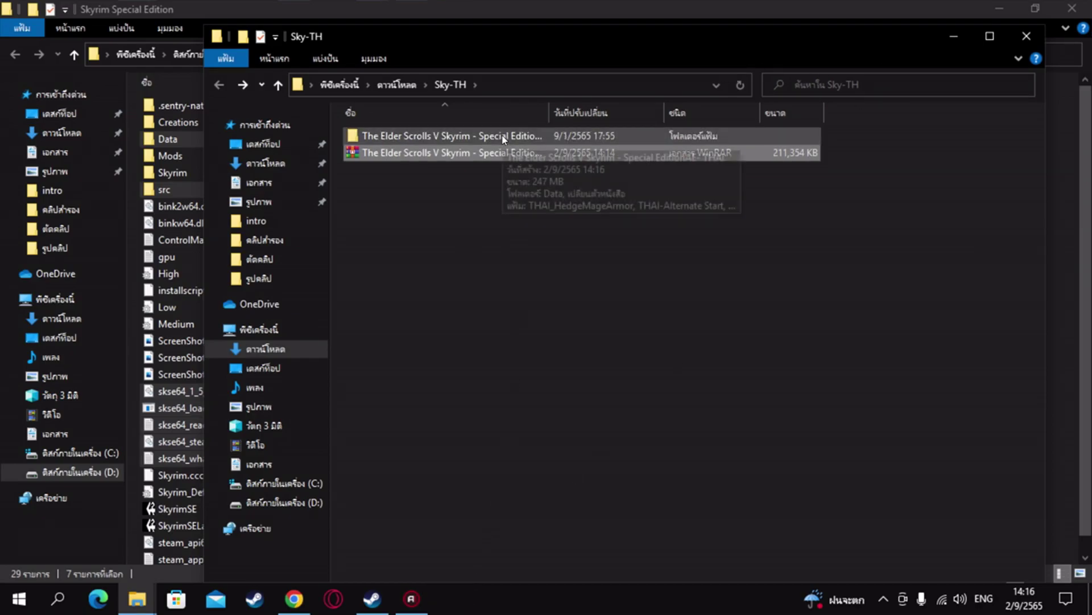
double_click(502, 137)
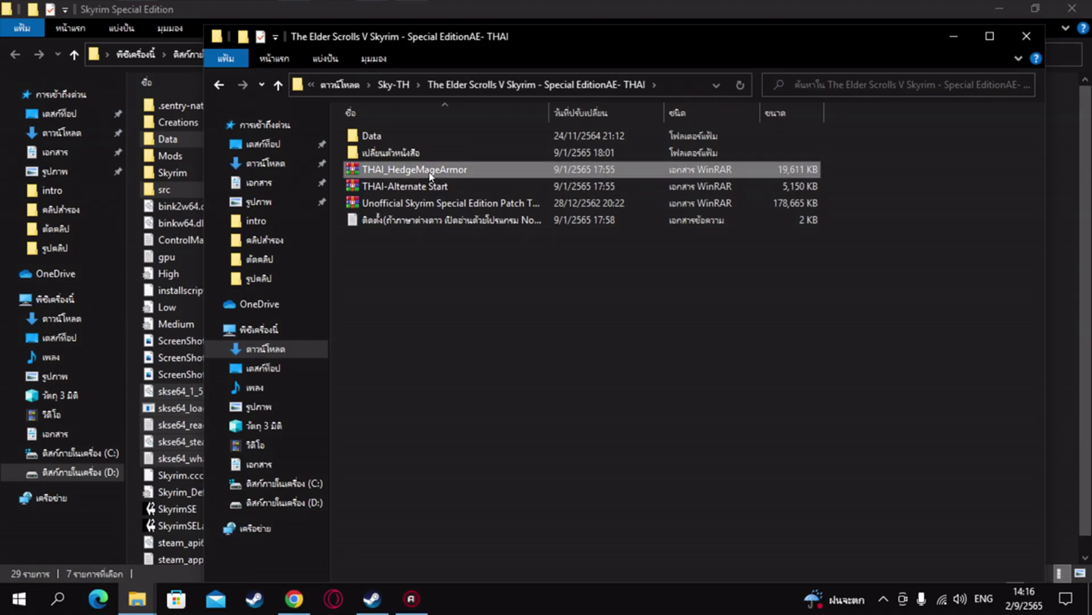
- Look inside the เปลี่ยนตัวหนังสือ folder and return to the Thai translation folder
double_click(427, 149)
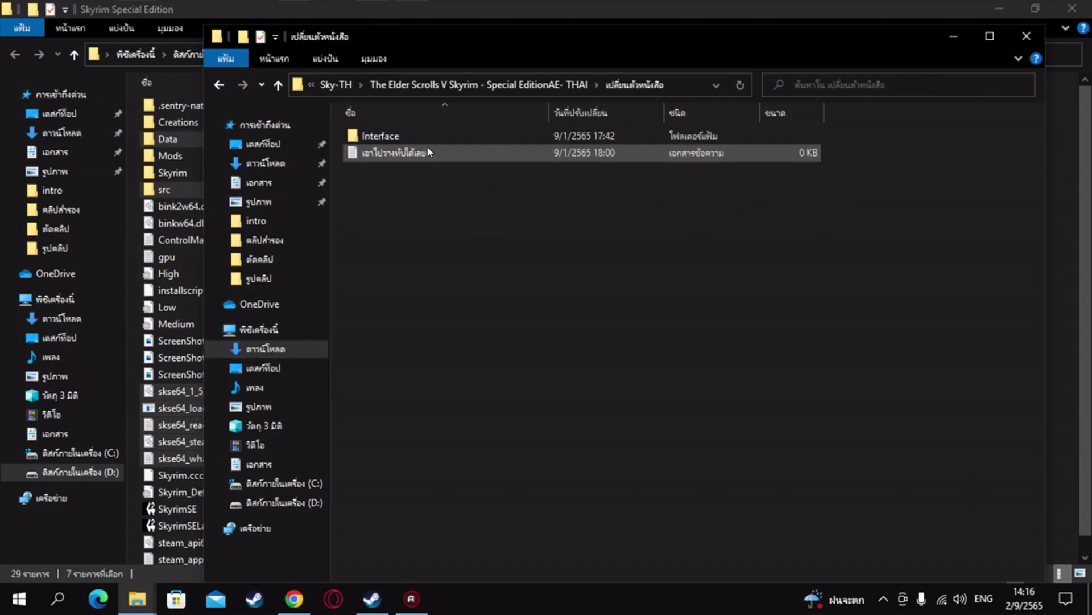
key("alt+Left")
left_click(414, 171)
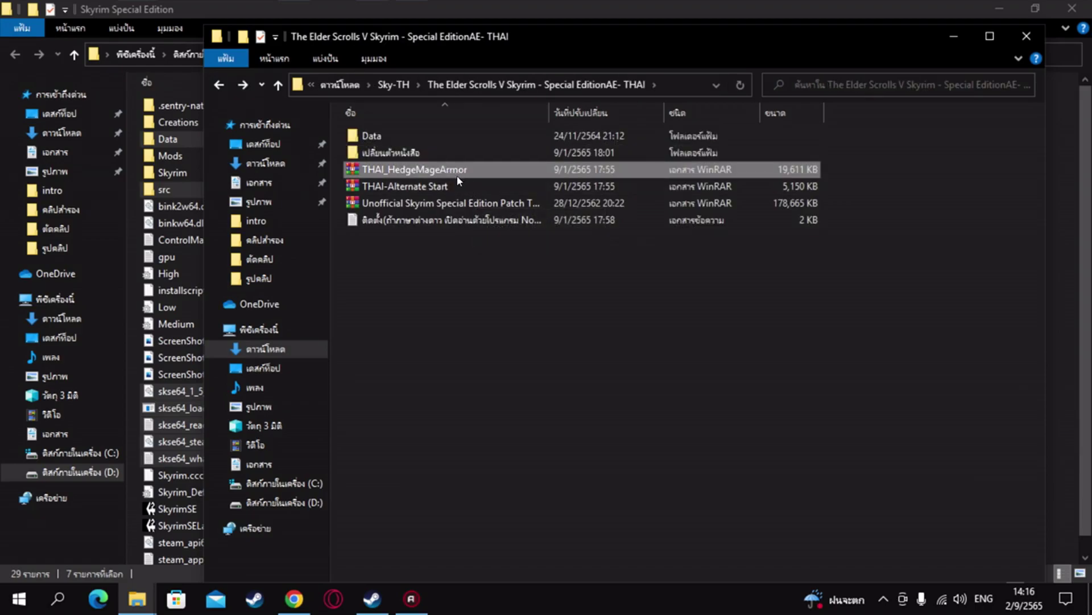
- Copy the Interface and Strings folders from the translation's Data folder into the game's Data folder, replacing existing files
double_click(424, 142)
key("ctrl+a")
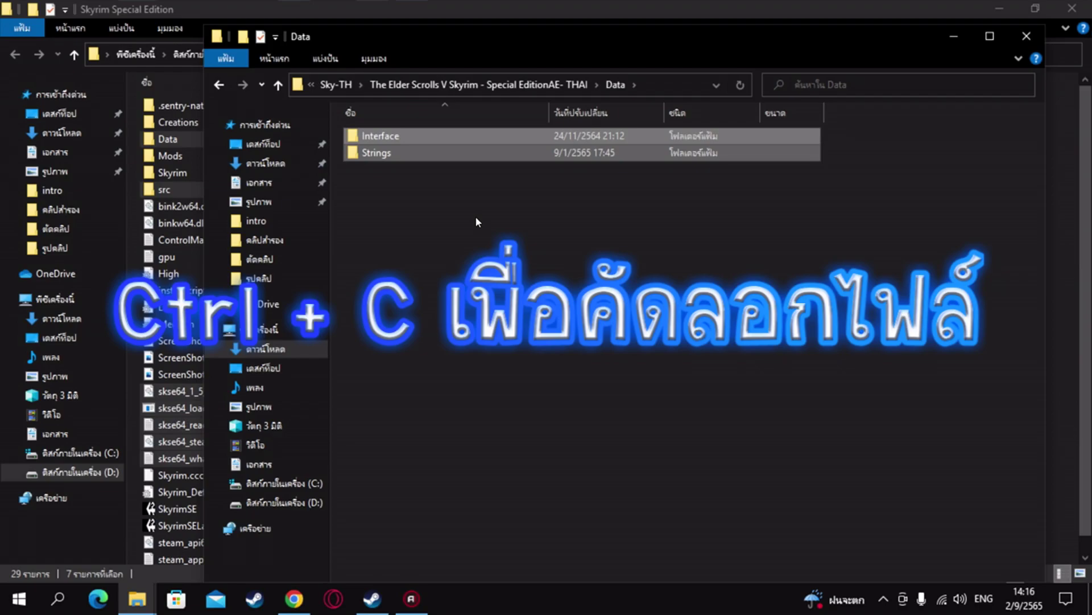
left_click(954, 38)
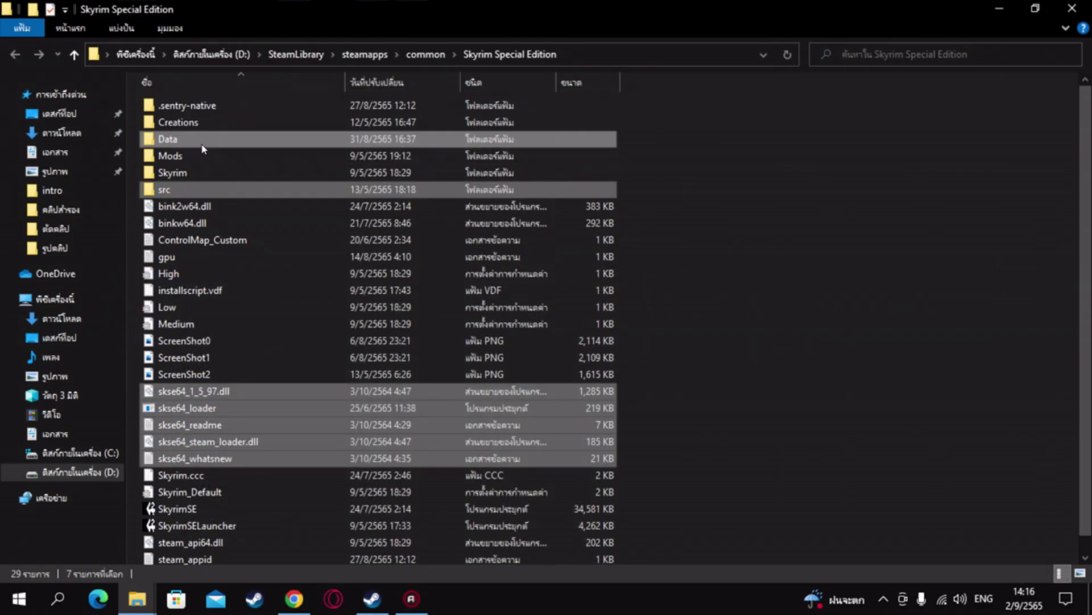
double_click(188, 139)
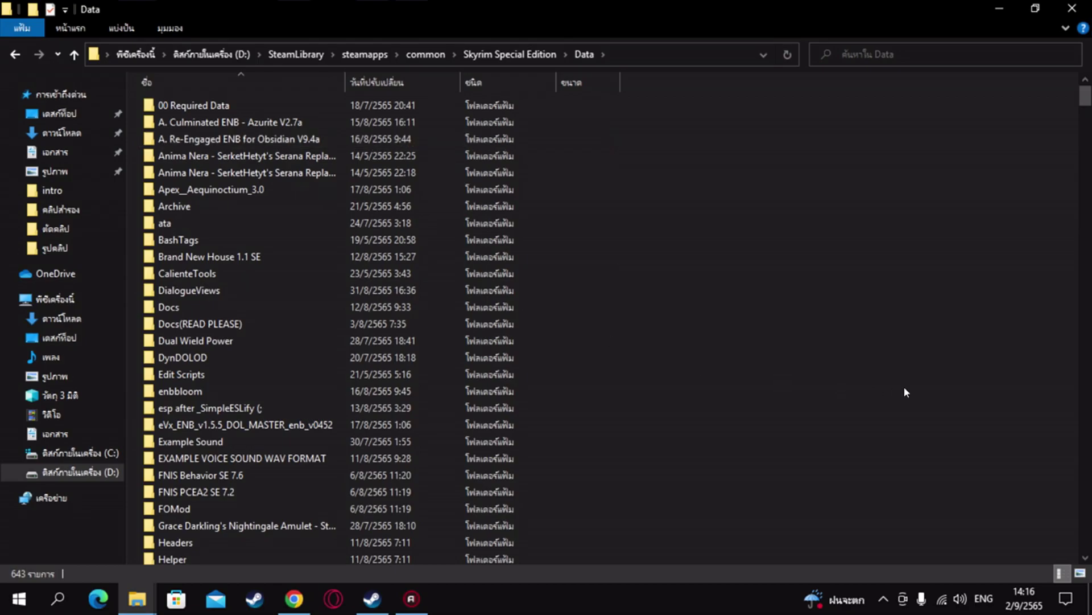
key("ctrl+v")
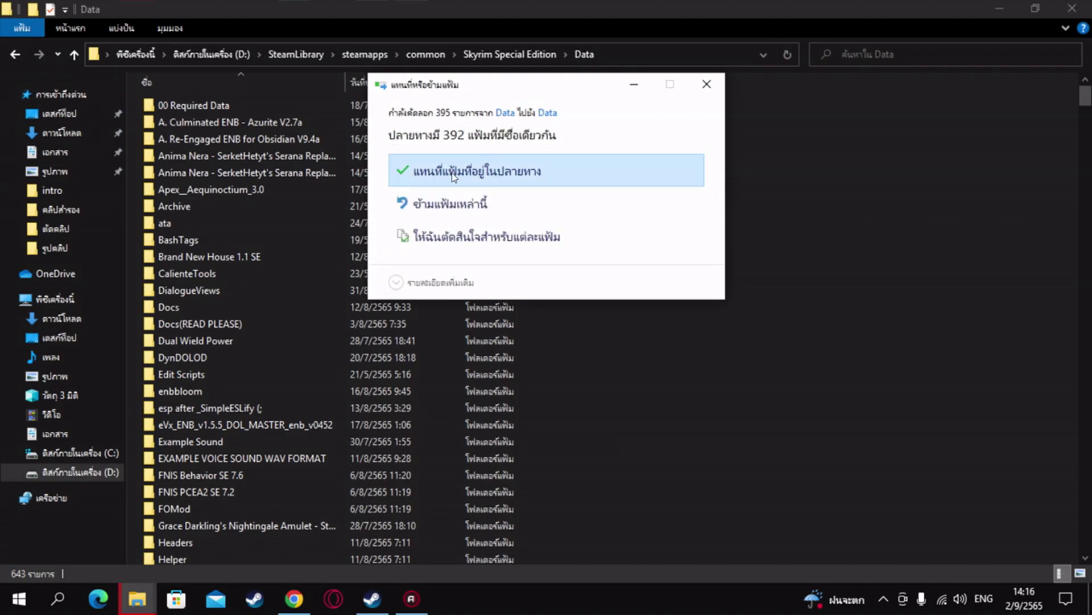
left_click(453, 170)
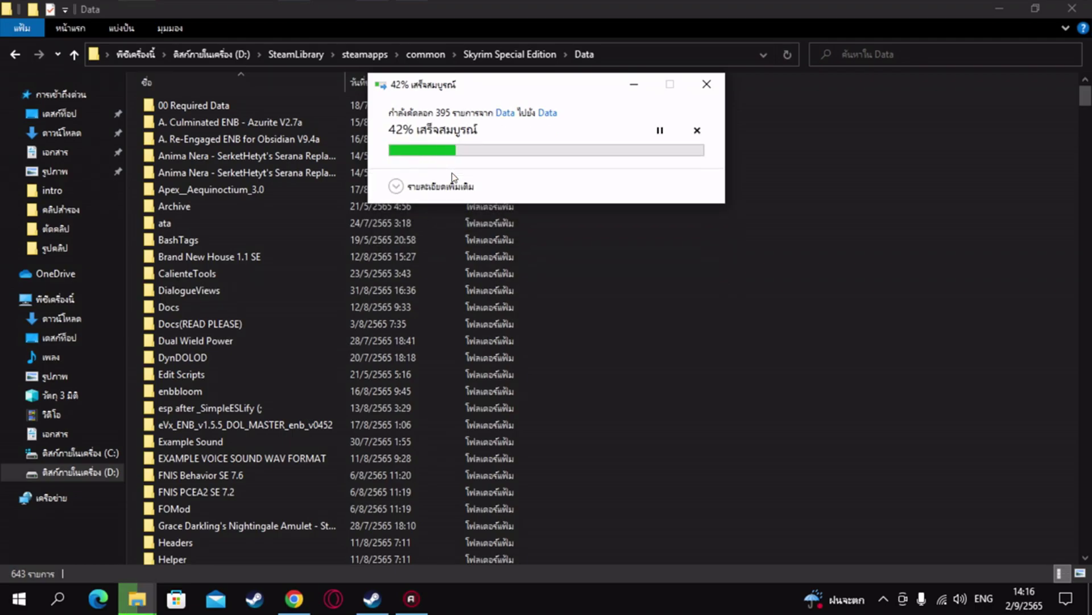
scroll(319, 324, "down", 7)
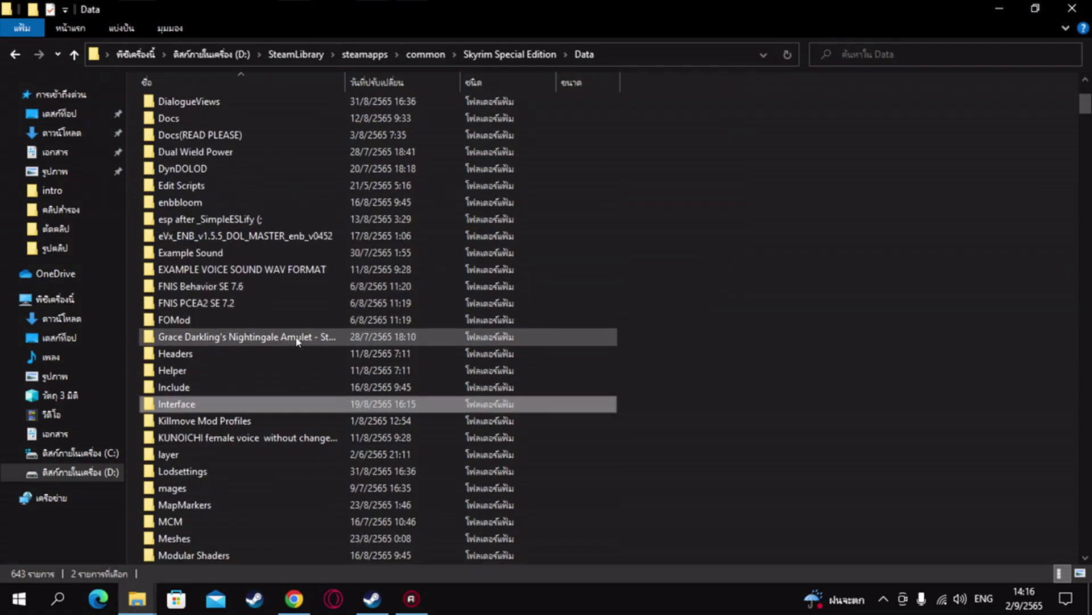
scroll(277, 293, "down", 12)
scroll(210, 230, "up", 10)
scroll(217, 284, "up", 10)
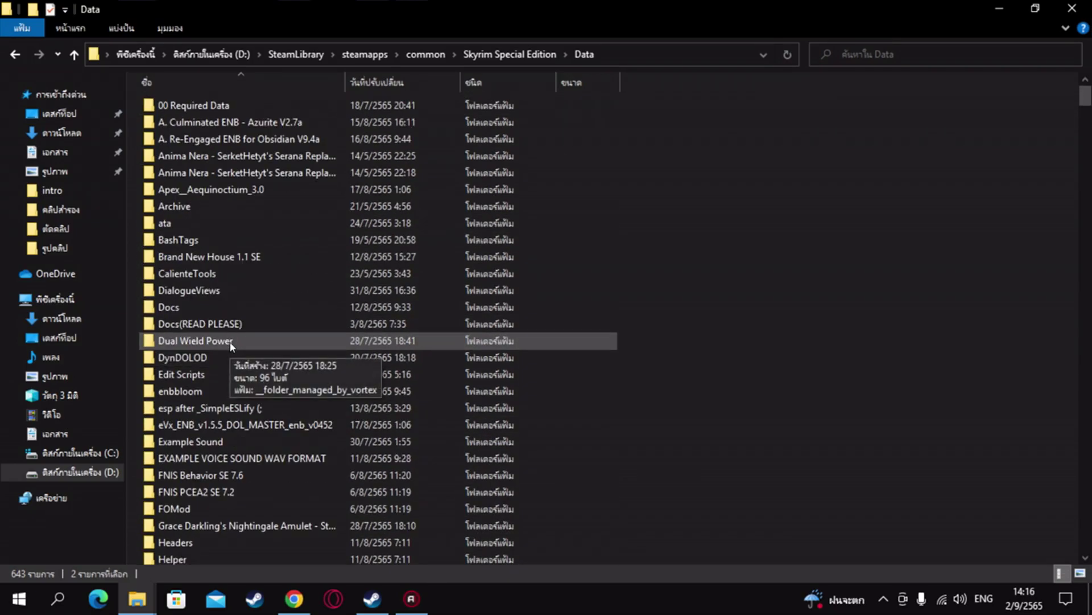
- Go back to the Sky-TH folder, delete the Thai translation archive and its extracted folder, and close that window
key("alt+Left")
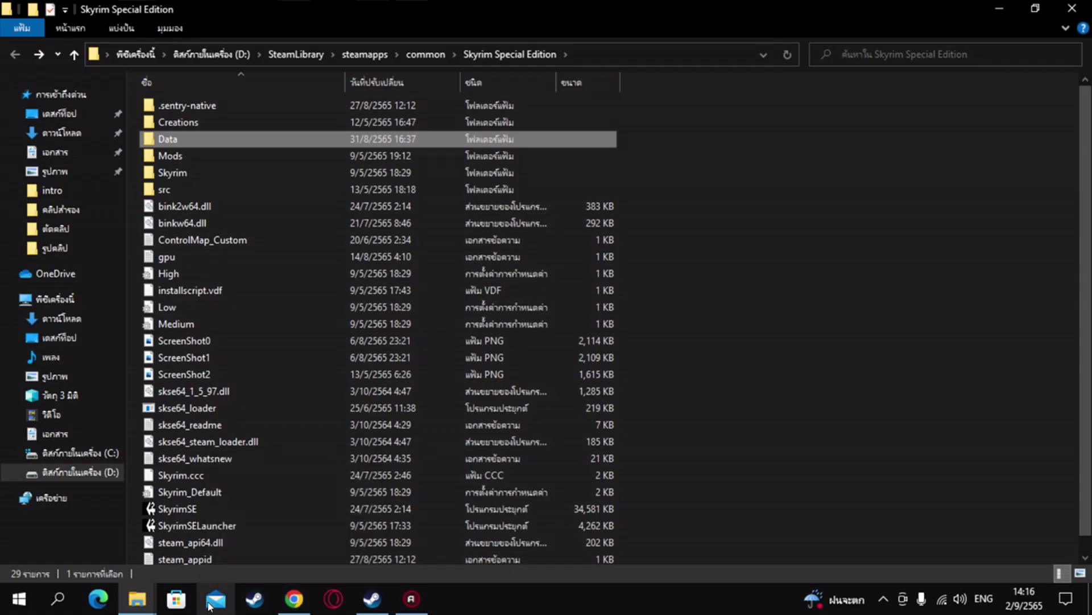
mouse_move(150, 604)
key("alt+Tab")
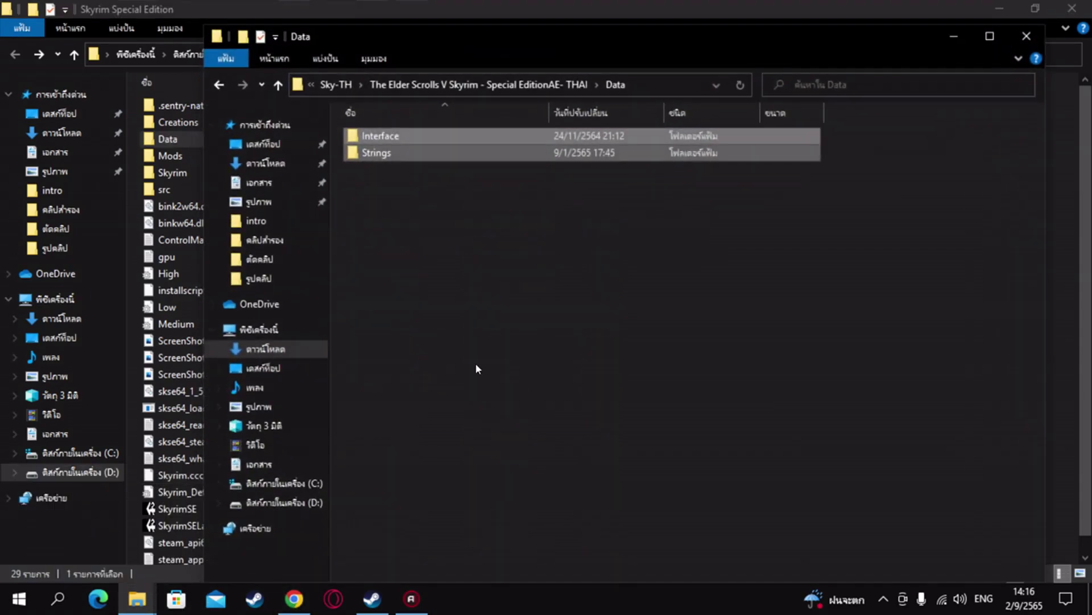
key("BackSpace")
key("BackSpace")
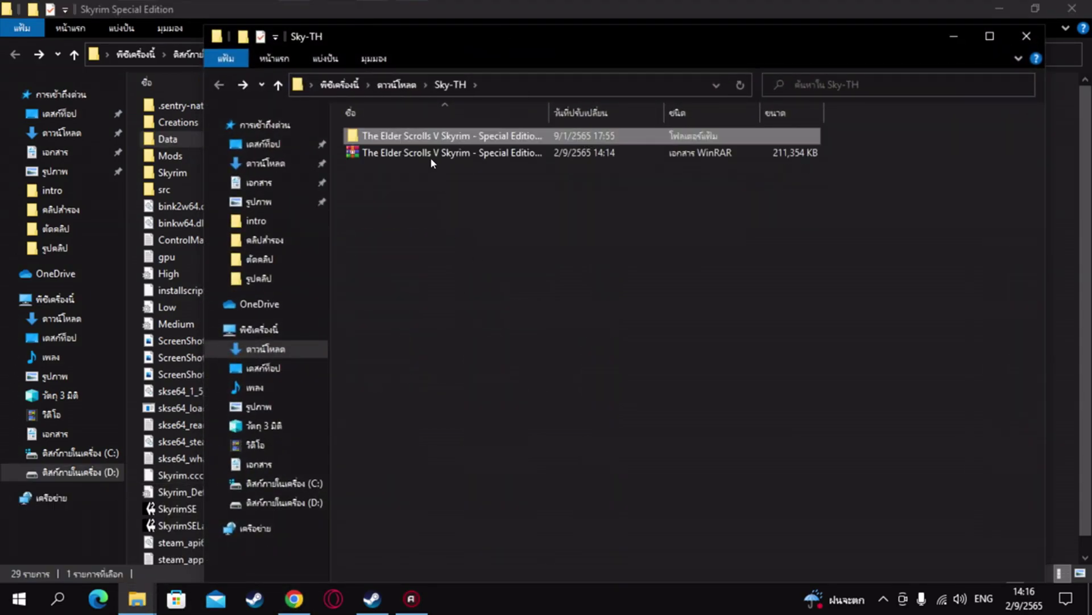
key("Delete")
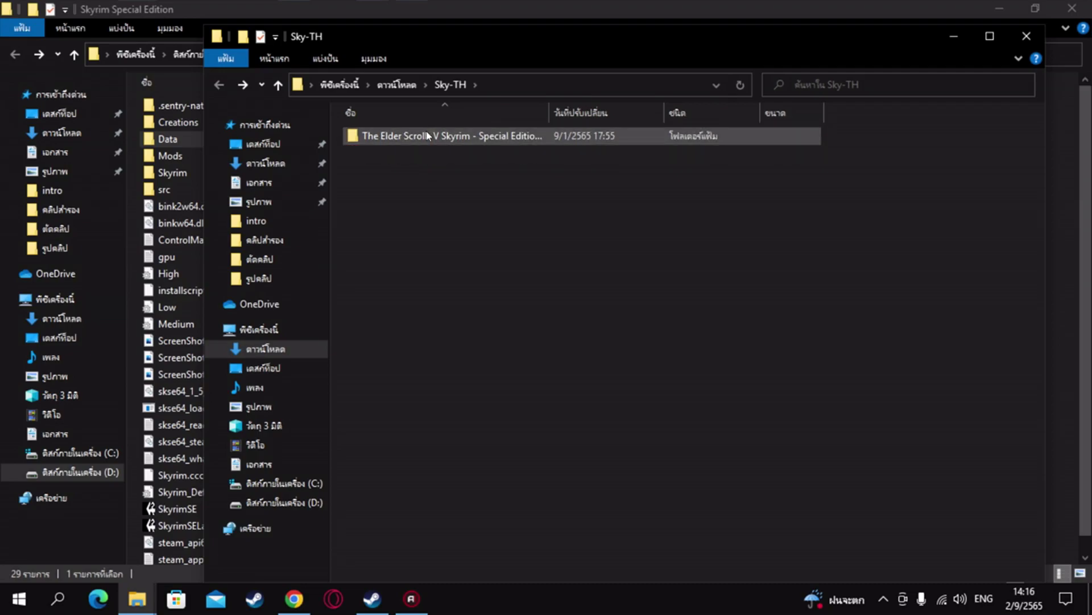
key("Delete")
left_click(1040, 34)
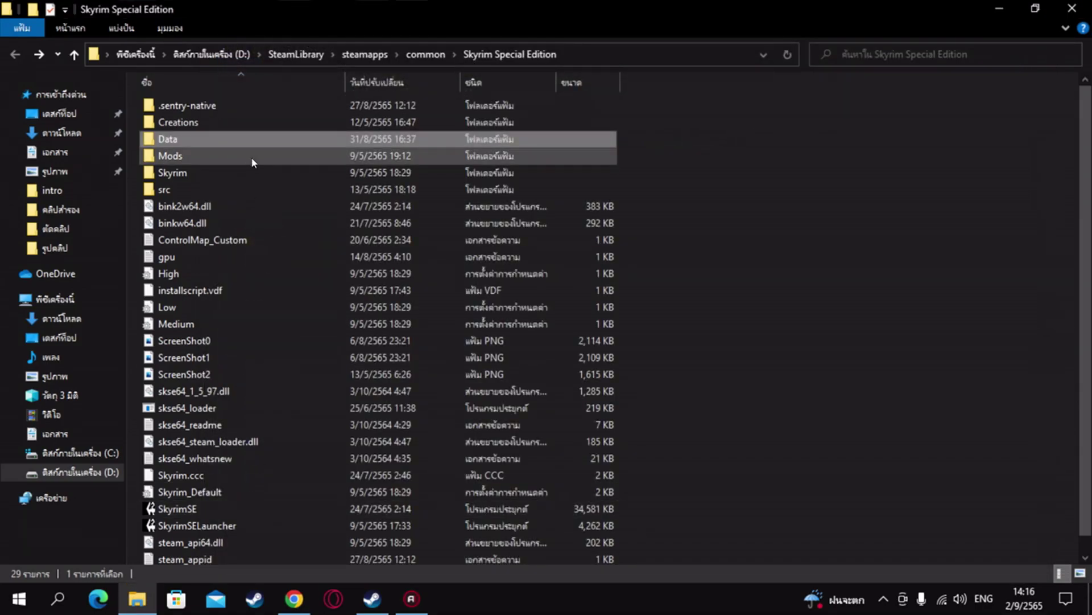
- Delete the Sky-TH folder and both the Thai translation and skse64_2_00_20 (1) archives from the Downloads folder
left_click(85, 133)
left_click(371, 159)
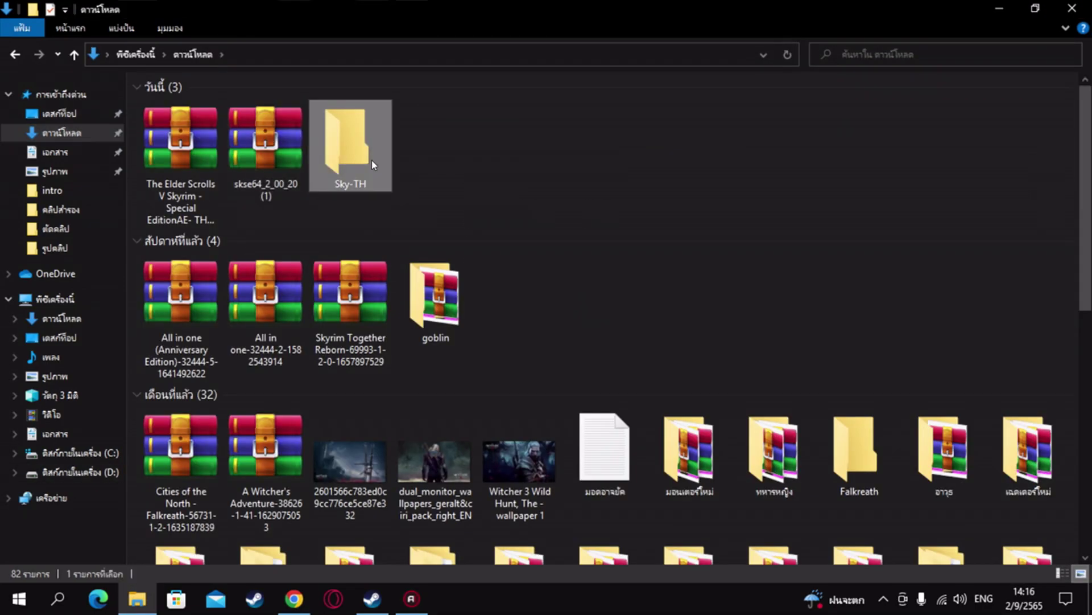
key("Delete")
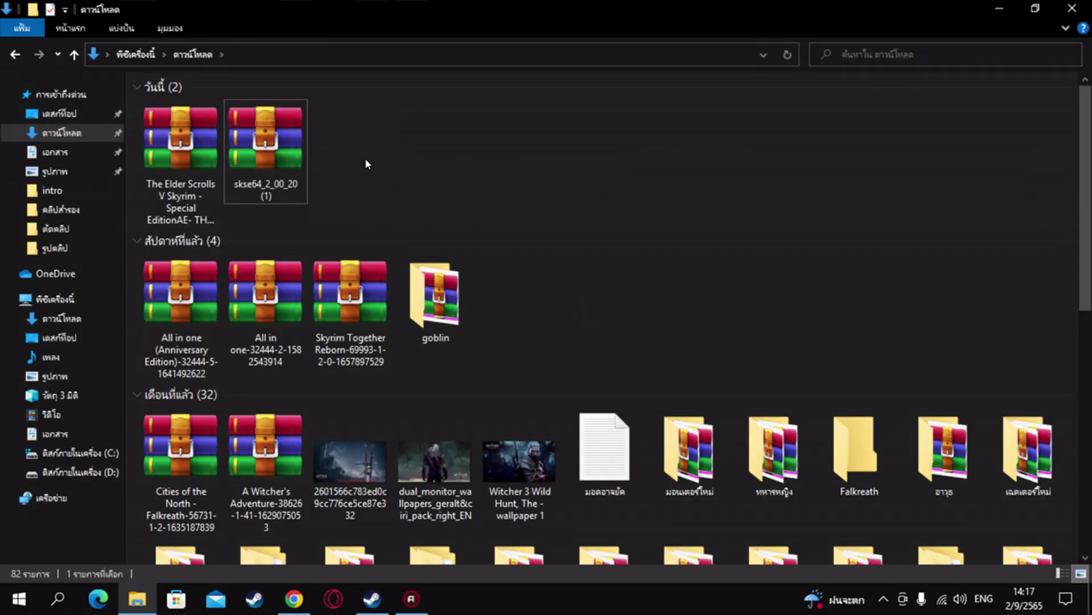
left_click_drag(358, 153, 181, 160)
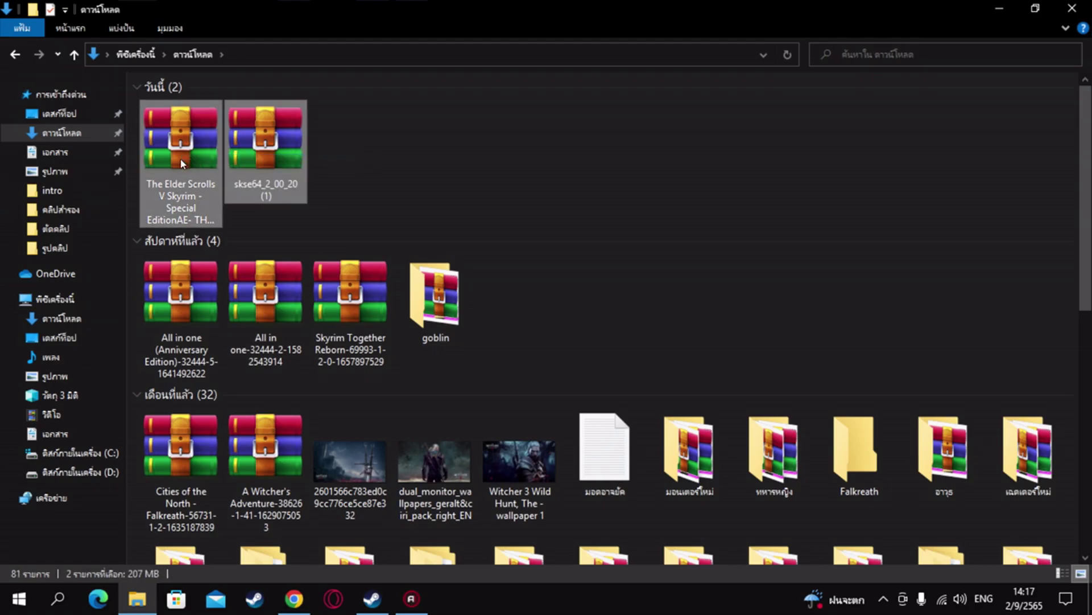
key("Delete")
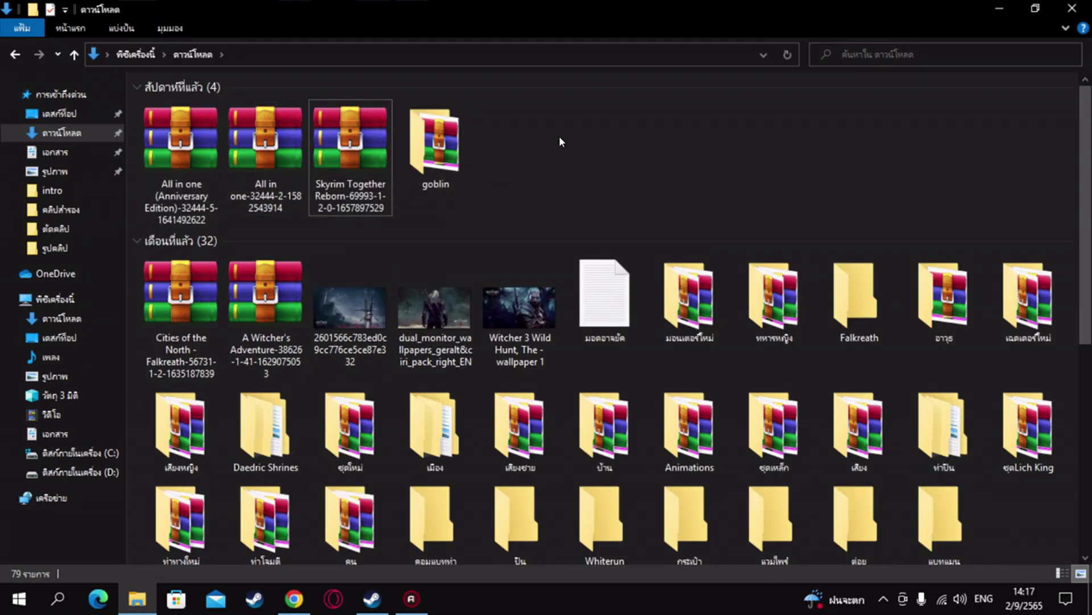
- Close the Downloads folder window and the Chrome window, leaving Steam's Skyrim Special Edition page in view
left_click(1079, 6)
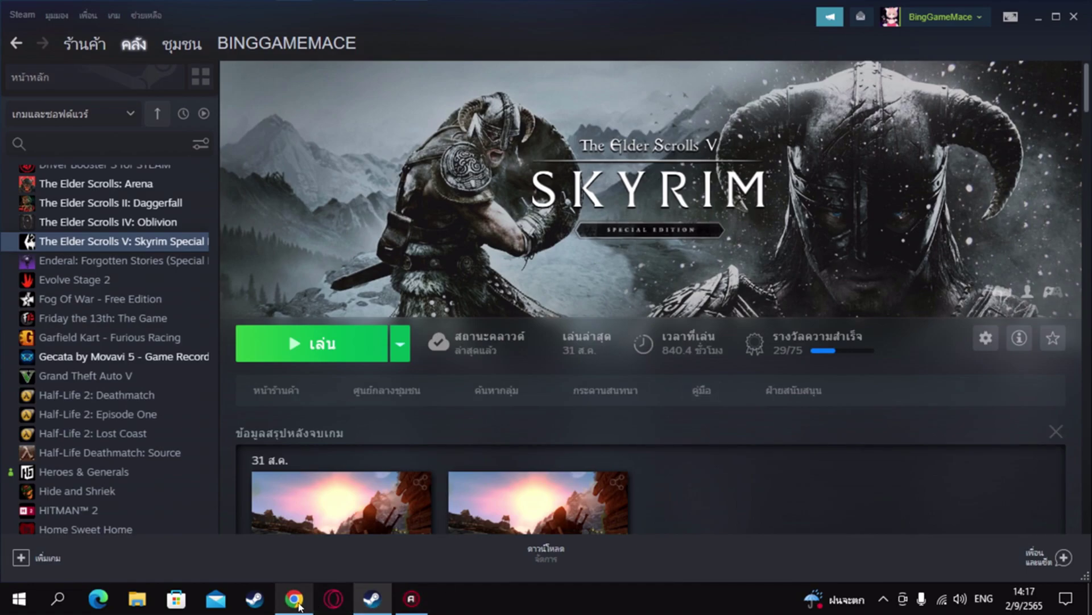
left_click(294, 598)
left_click(1076, 8)
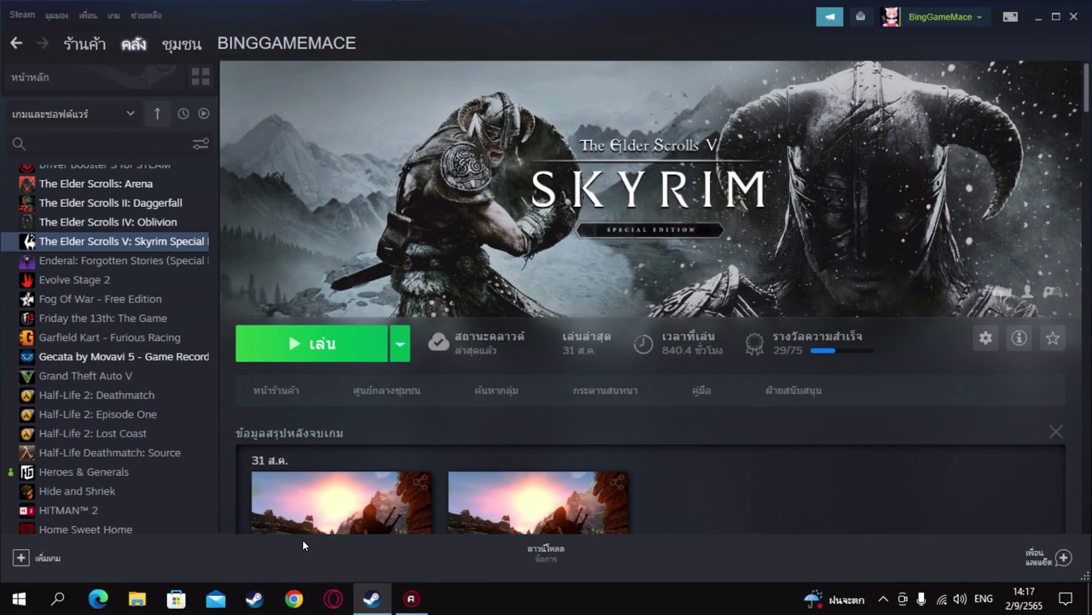
- Launch Skyrim Special Edition and continue the saved game, agreeing to load it without the missing RavenCastle.esp content
mouse_move(309, 501)
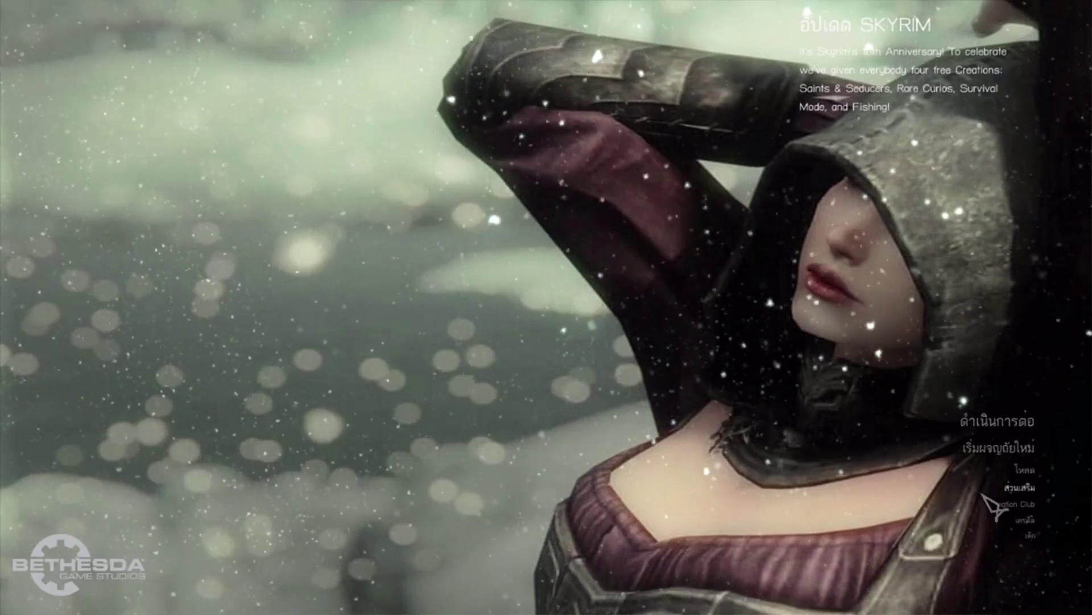
left_click(1001, 421)
left_click(768, 556)
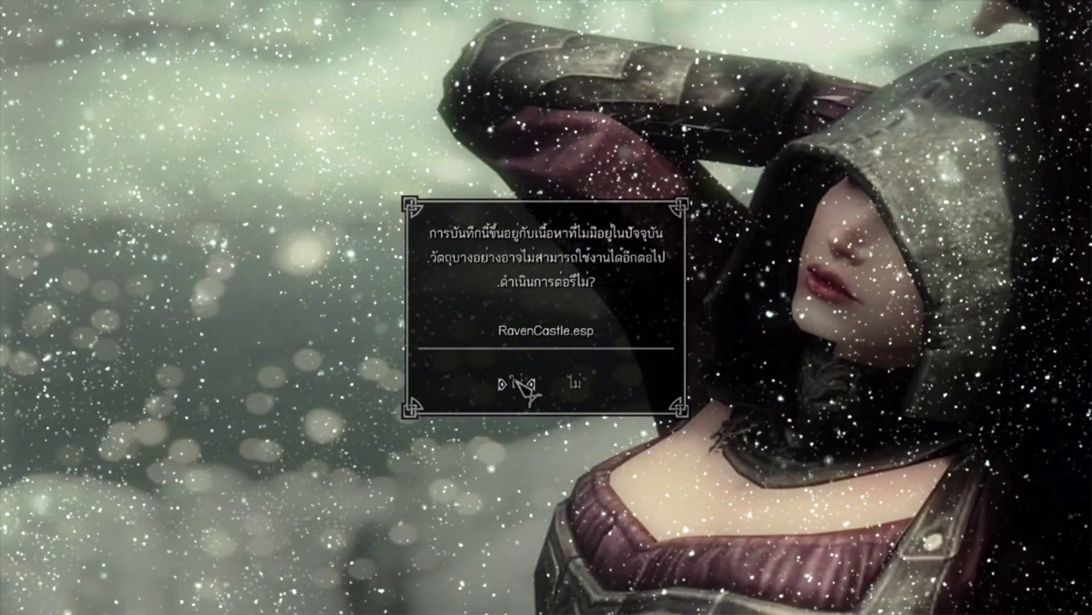
left_click(514, 383)
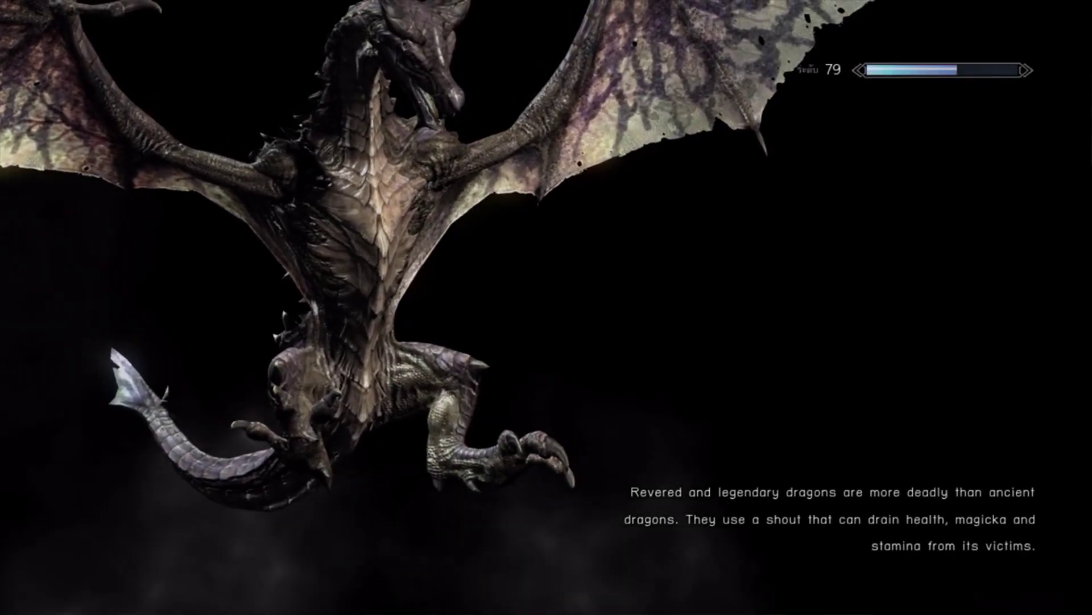